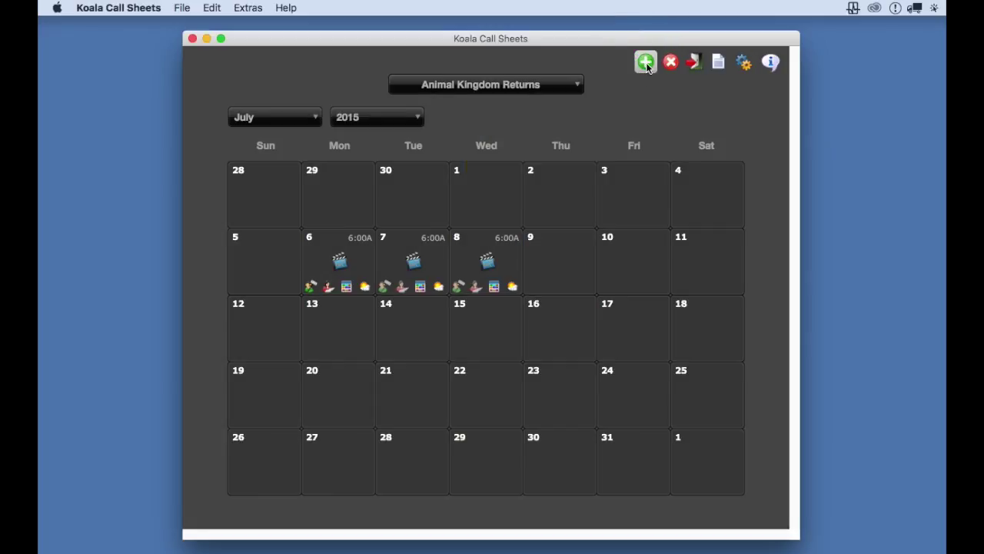
Create a new project titled "Jungle Movie" with the production company "Jungle Productions"
click(646, 62)
drag(661, 108, 527, 75)
text(Jungle M)
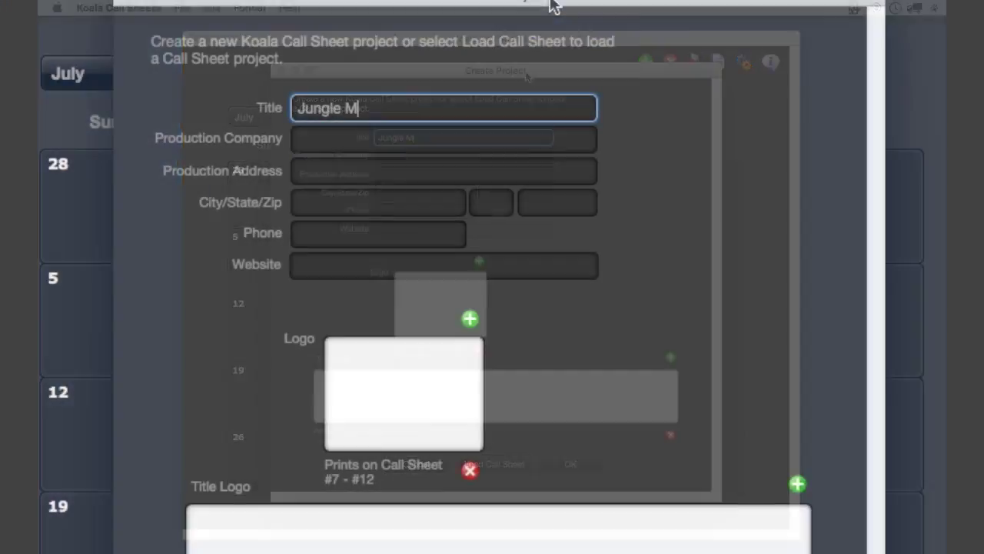
text(ovie)
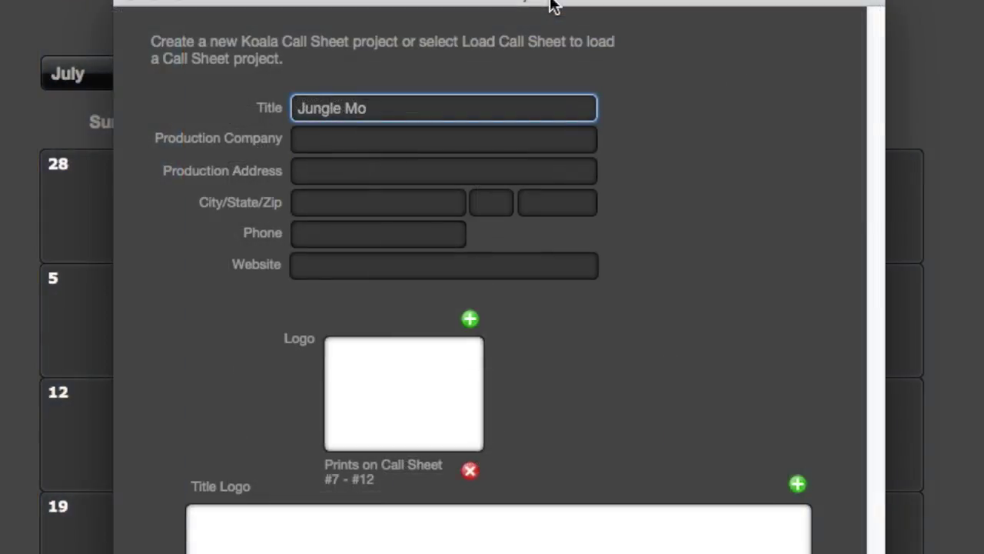
key(Tab)
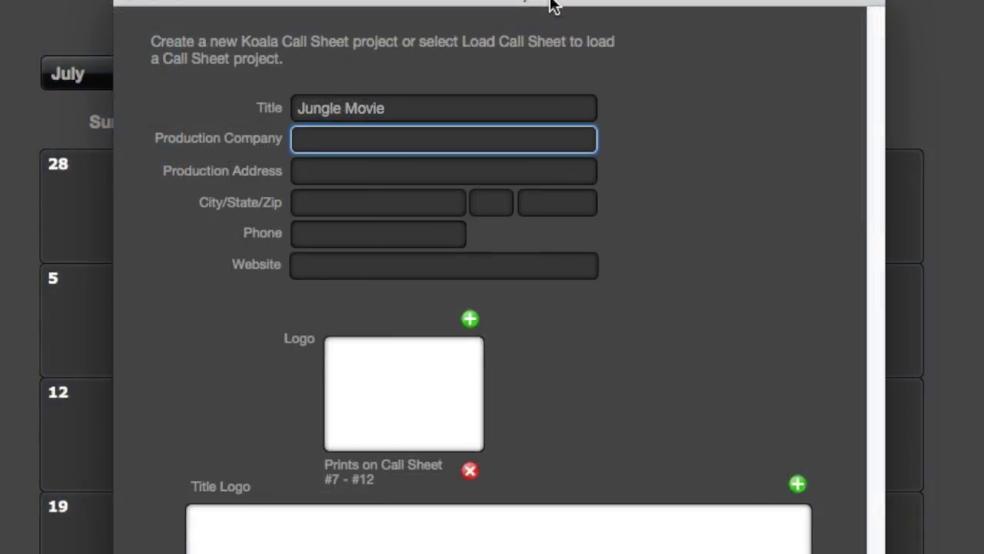
text(Jungle Productions)
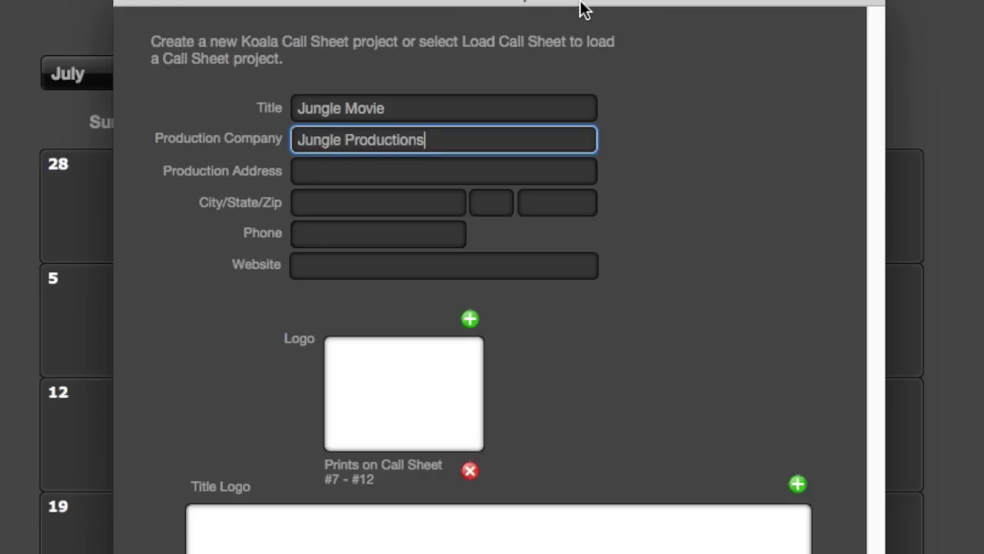
click(644, 245)
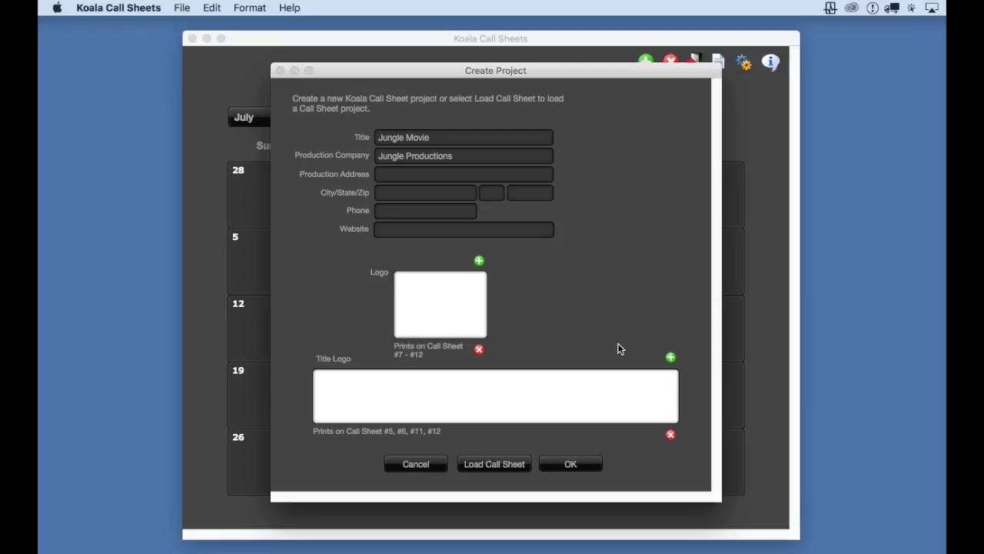
click(569, 465)
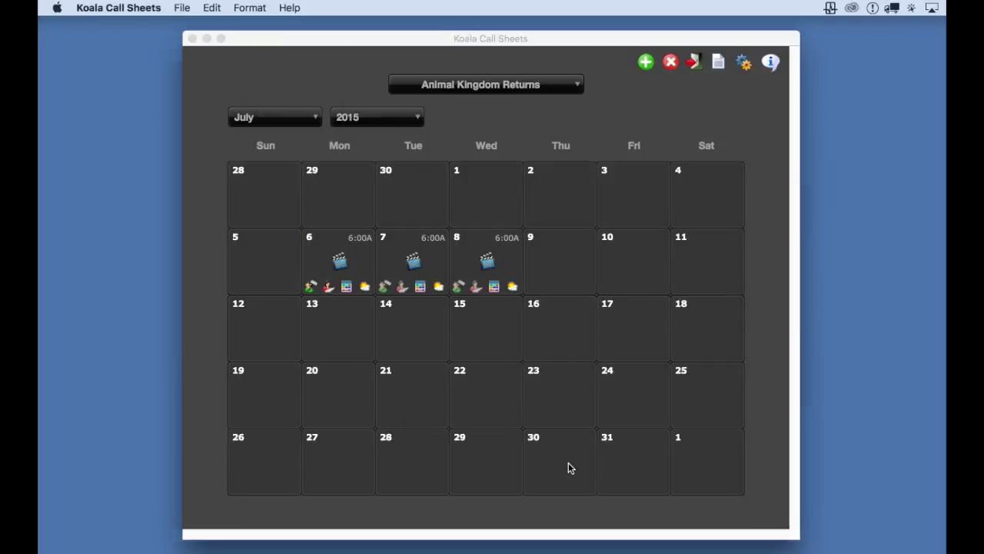
drag(740, 195, 558, 186)
click(595, 316)
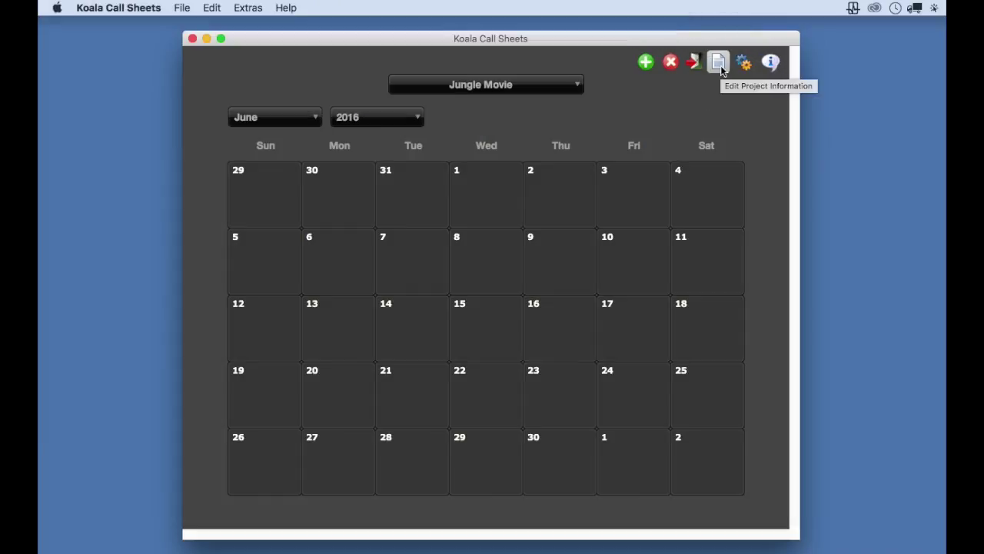
Review the Jungle Movie project information, including its title and production company, and close it without changes
click(719, 64)
drag(693, 148, 593, 107)
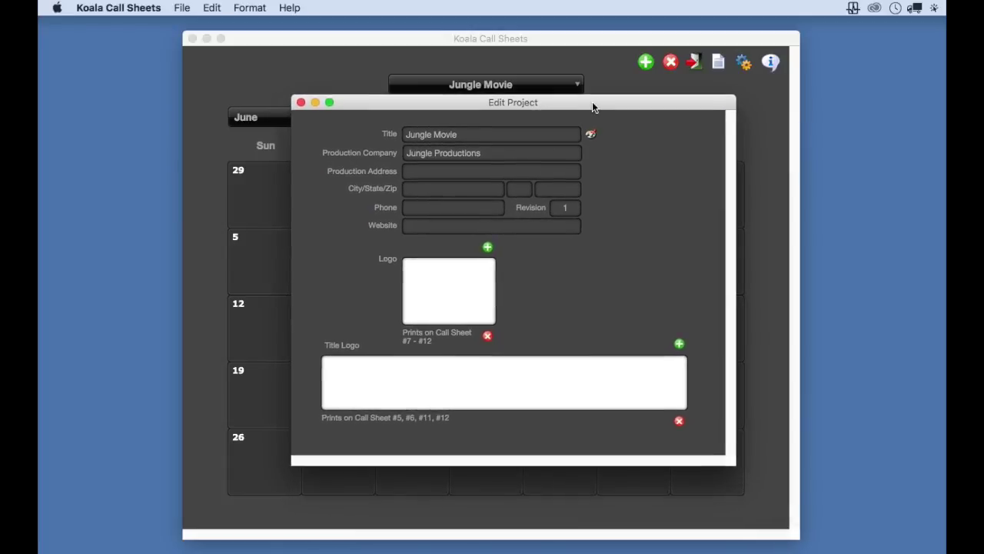
click(494, 134)
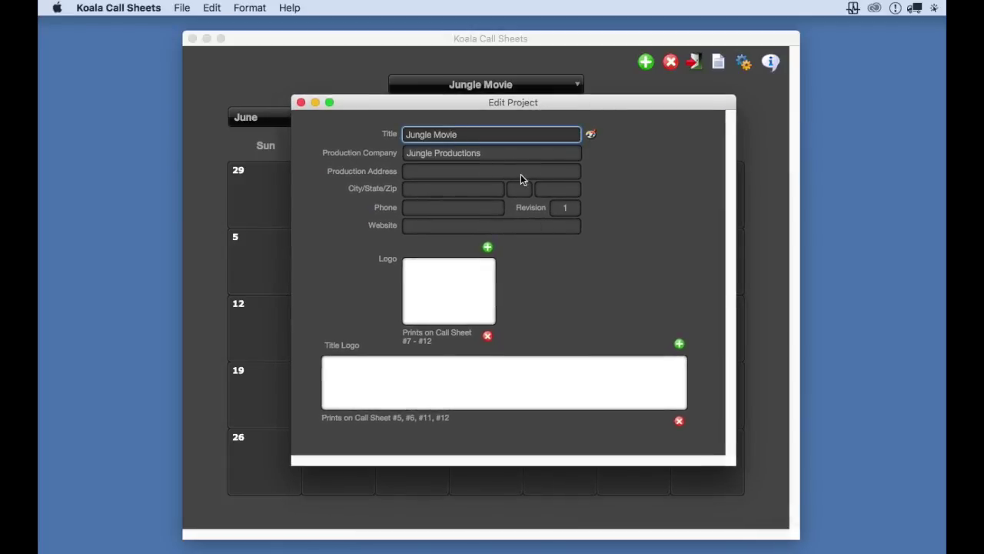
click(499, 153)
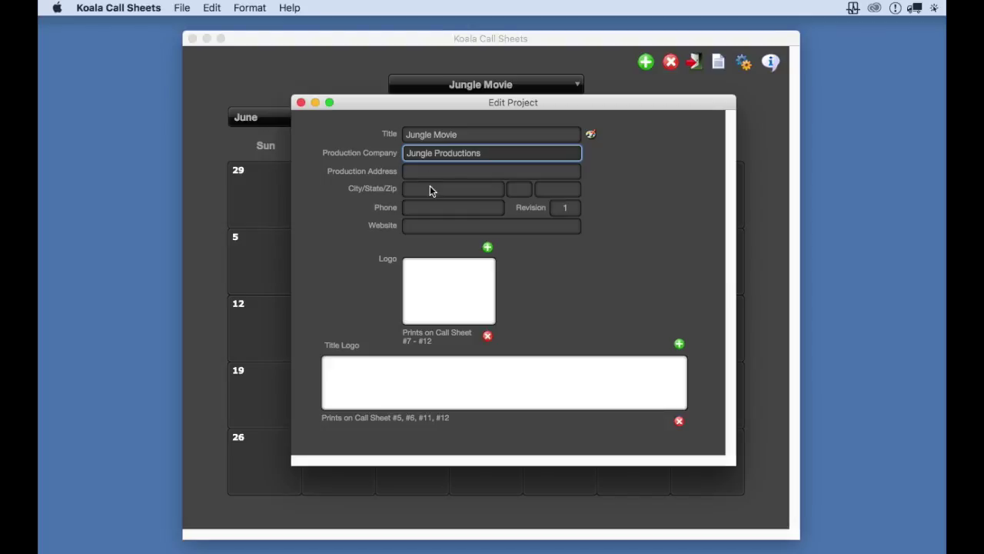
key(Return)
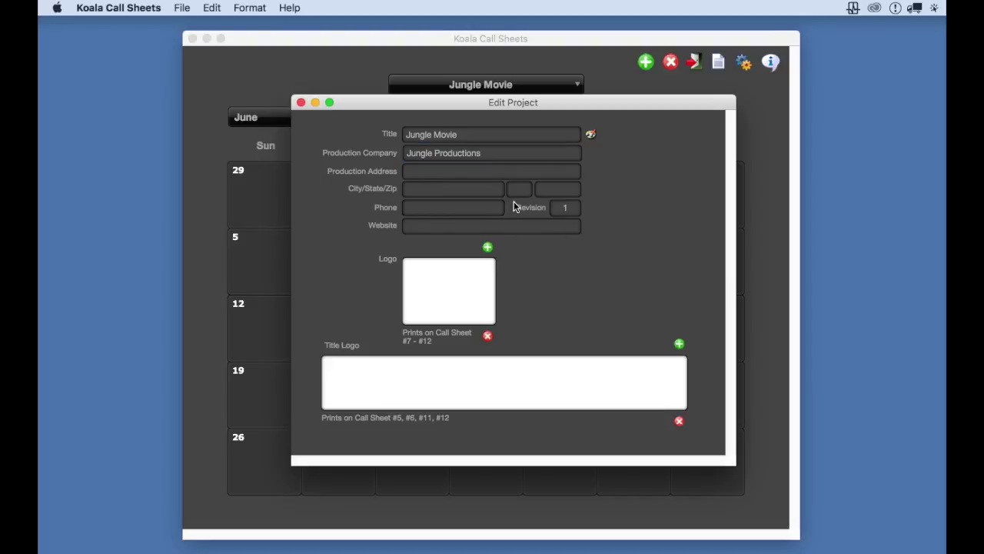
click(301, 103)
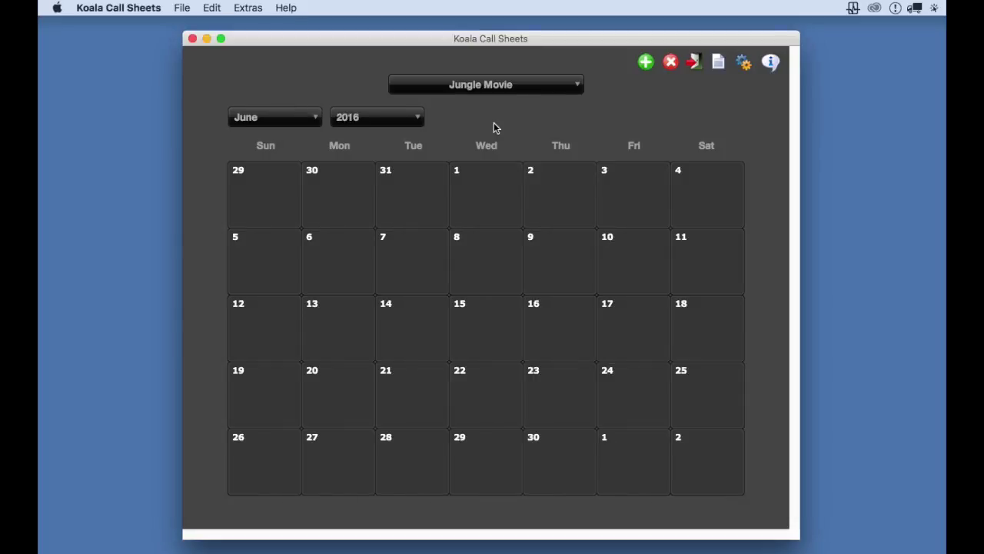
click(274, 119)
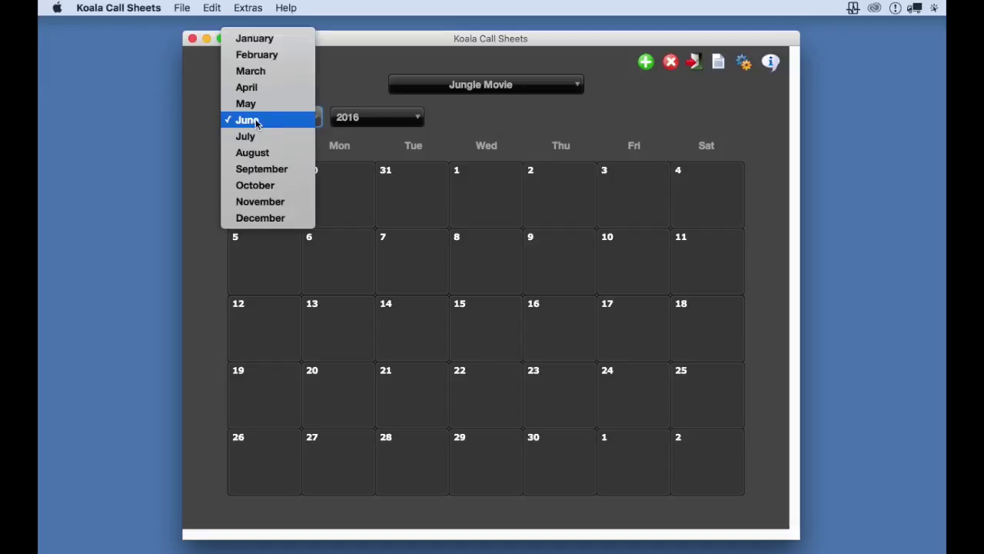
click(197, 126)
click(369, 118)
click(300, 140)
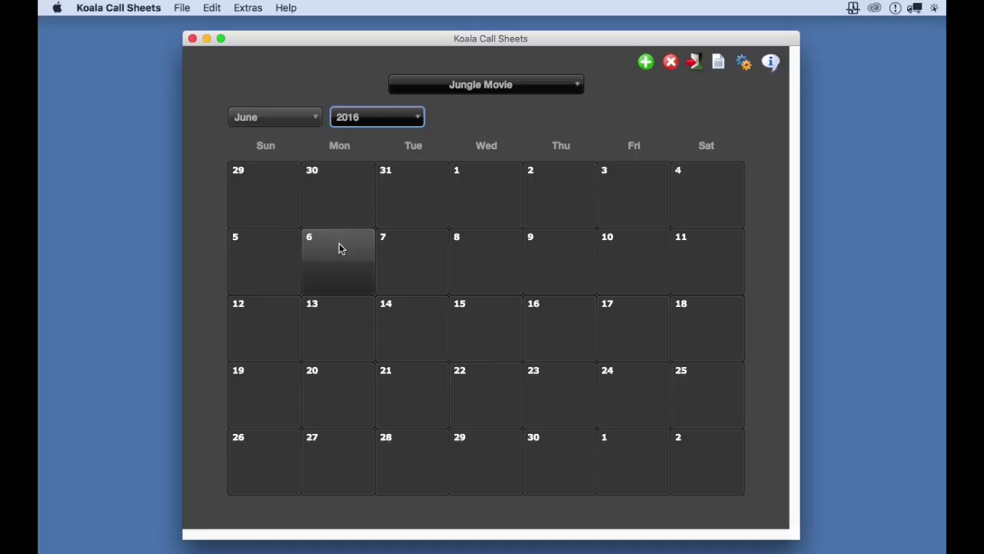
Make Monday, June 6, 2016 a shoot day in the project calendar
click(339, 243)
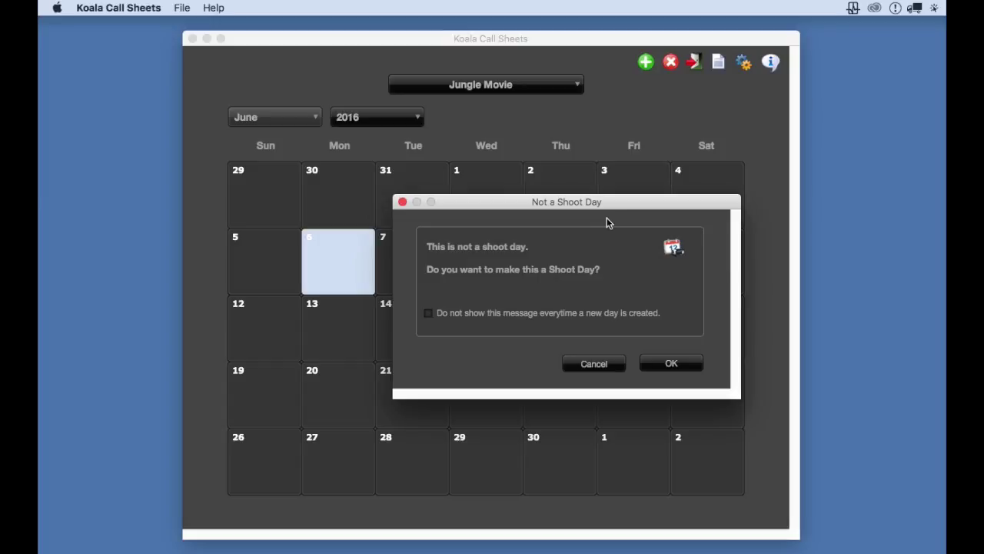
drag(617, 202, 605, 195)
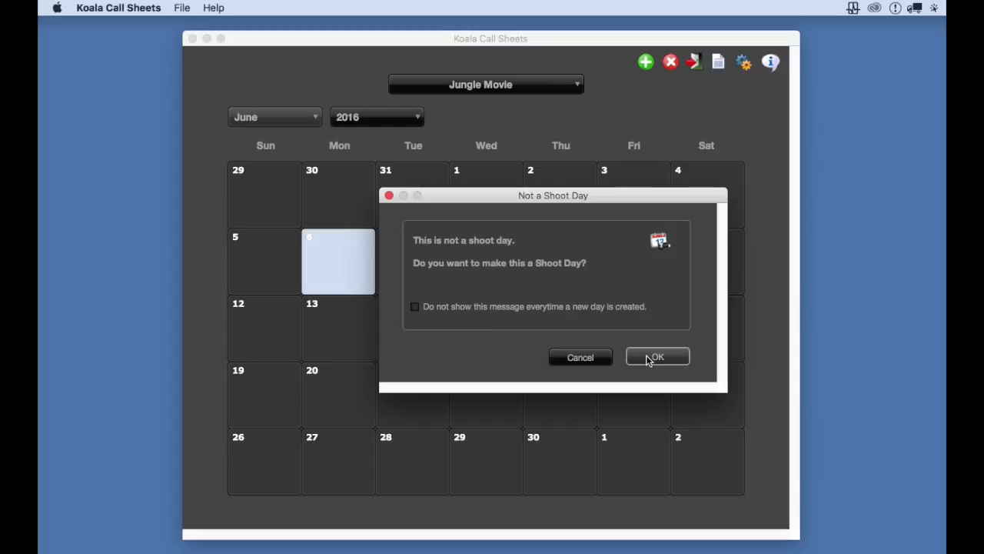
click(662, 358)
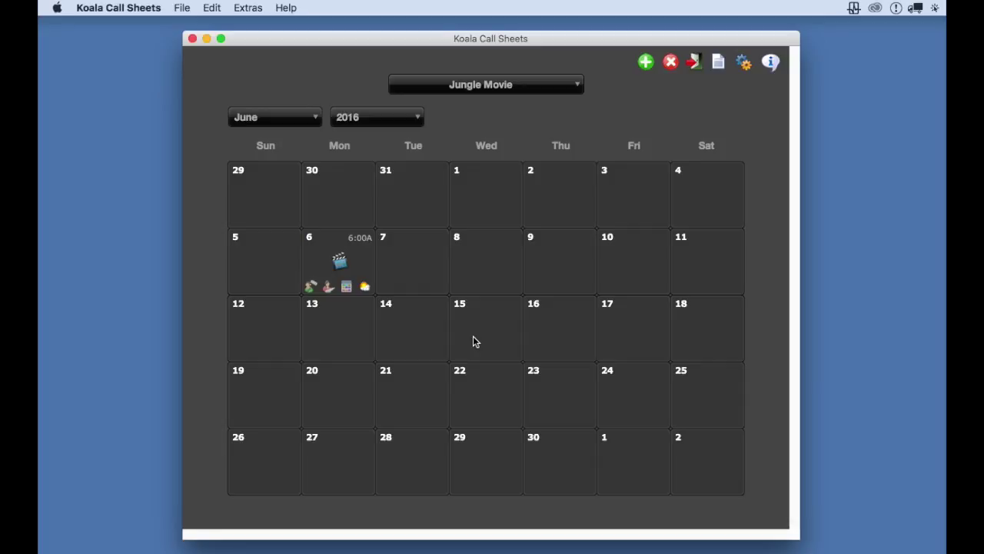
Open the June 6 shoot day's details and bring up its scene breakdown list
click(311, 299)
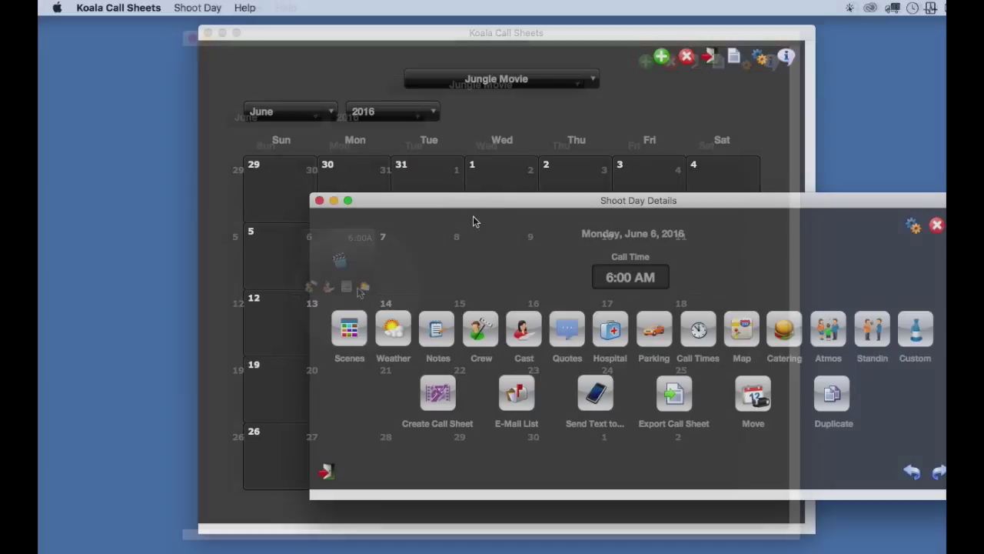
drag(500, 207, 367, 148)
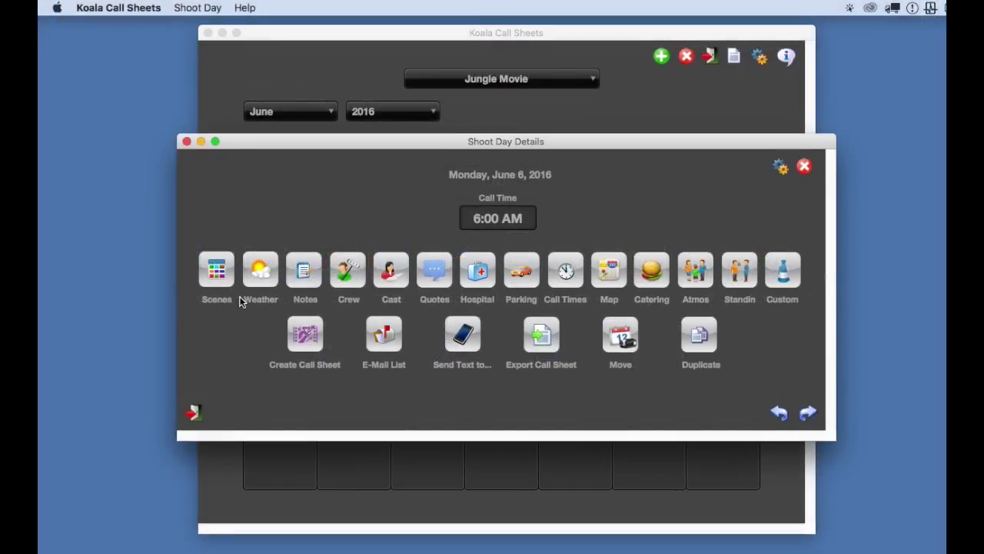
click(216, 270)
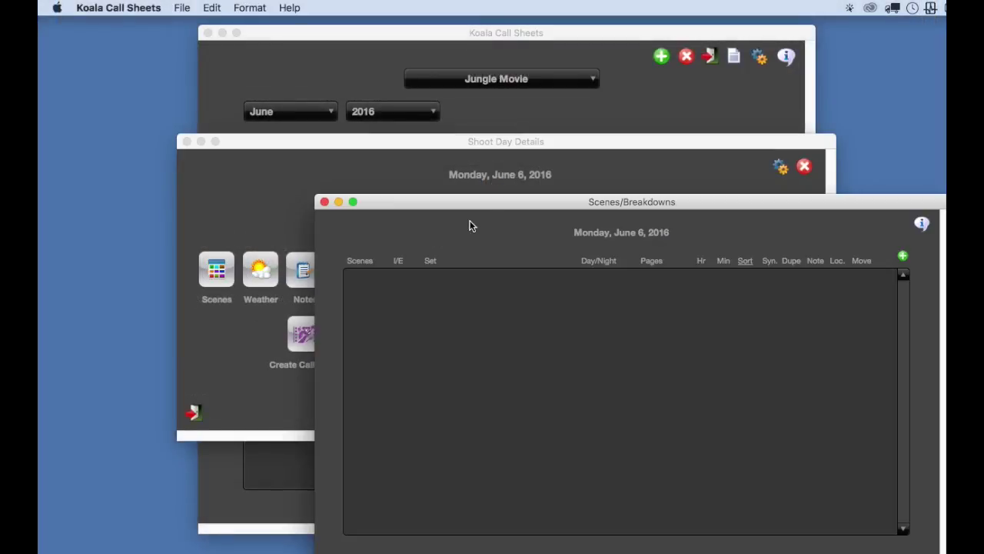
drag(497, 207, 387, 133)
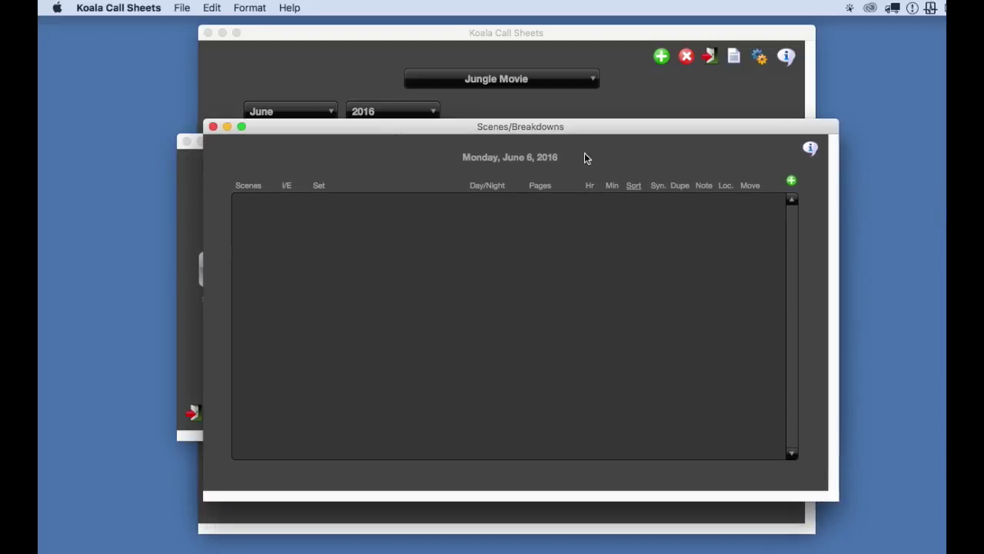
Add scene 1 to the breakdown as INT. with the set HOUSE, Day, and a length of 1/8 page
click(791, 181)
text(1)
key(Tab)
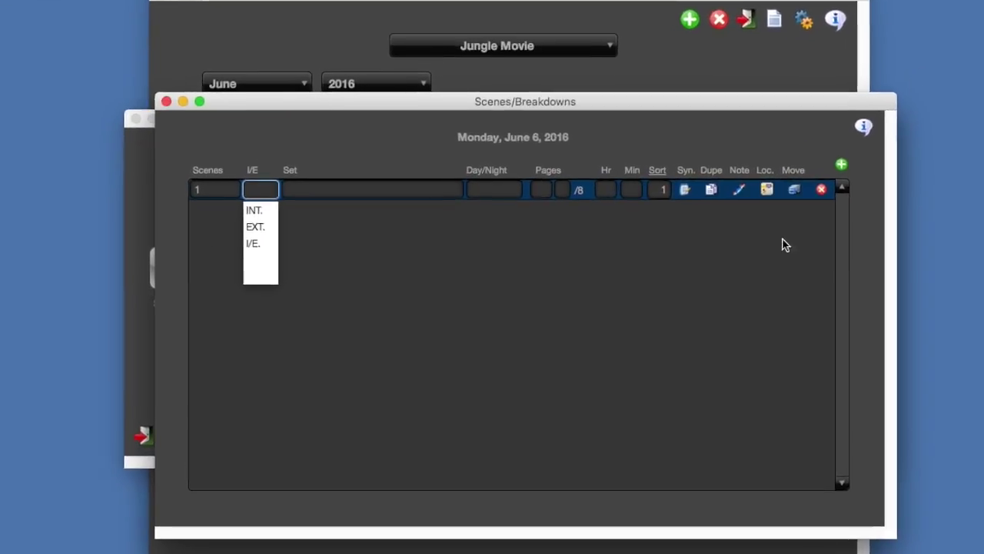
click(284, 219)
click(357, 200)
text(HOUSE)
click(511, 175)
click(493, 216)
click(576, 173)
text(1)
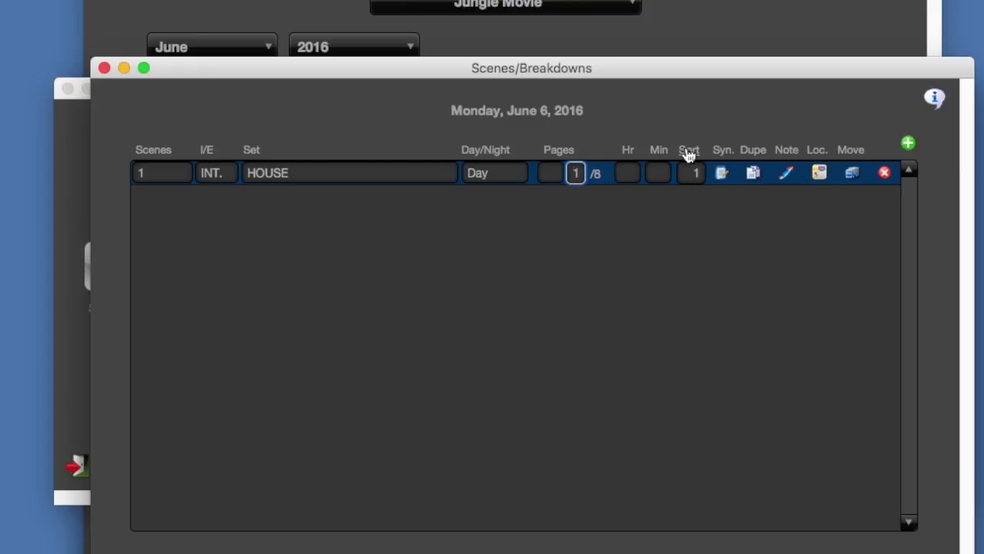
Add scene 2 to the breakdown as EXT. with the set BEACH and the time of day Midnight
click(908, 144)
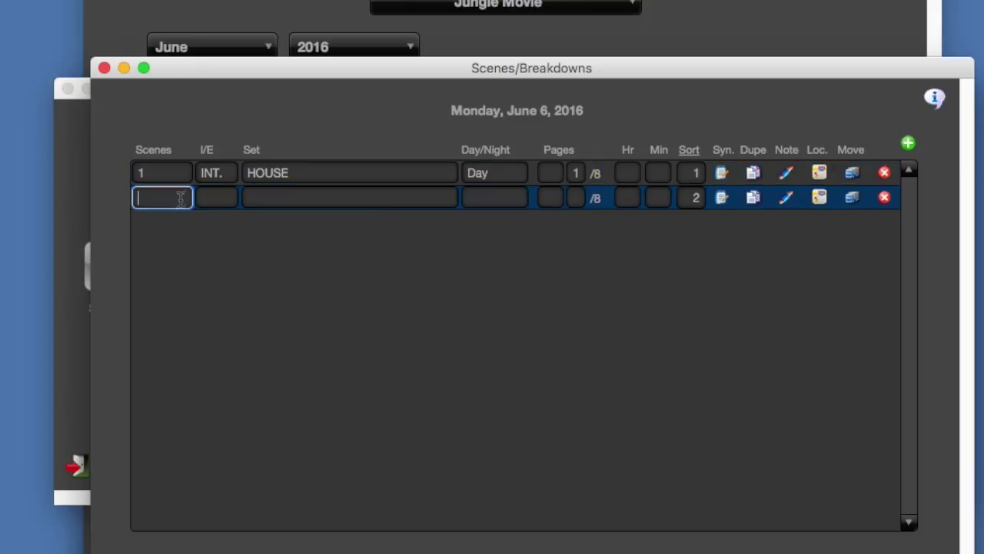
text(2)
click(221, 198)
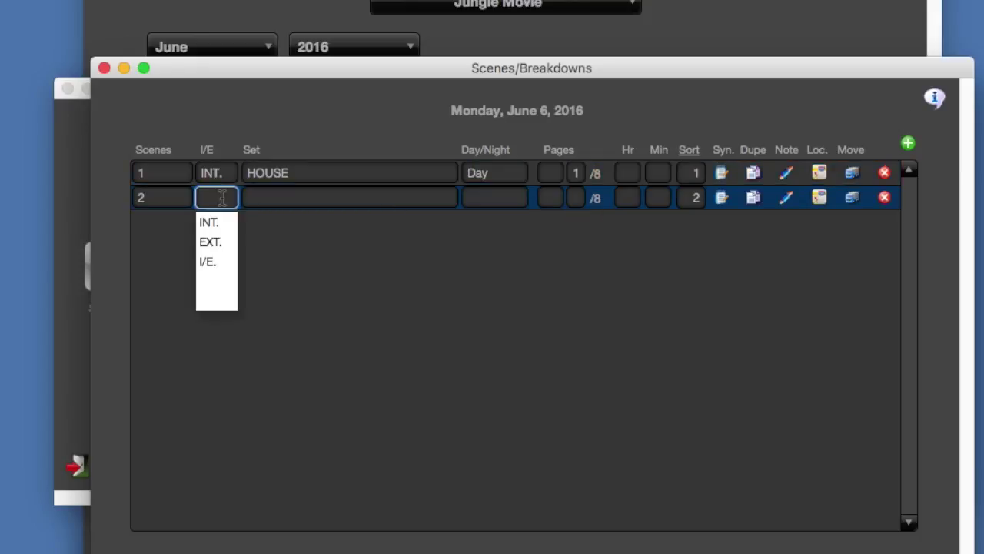
click(217, 244)
click(268, 197)
text(BEACH)
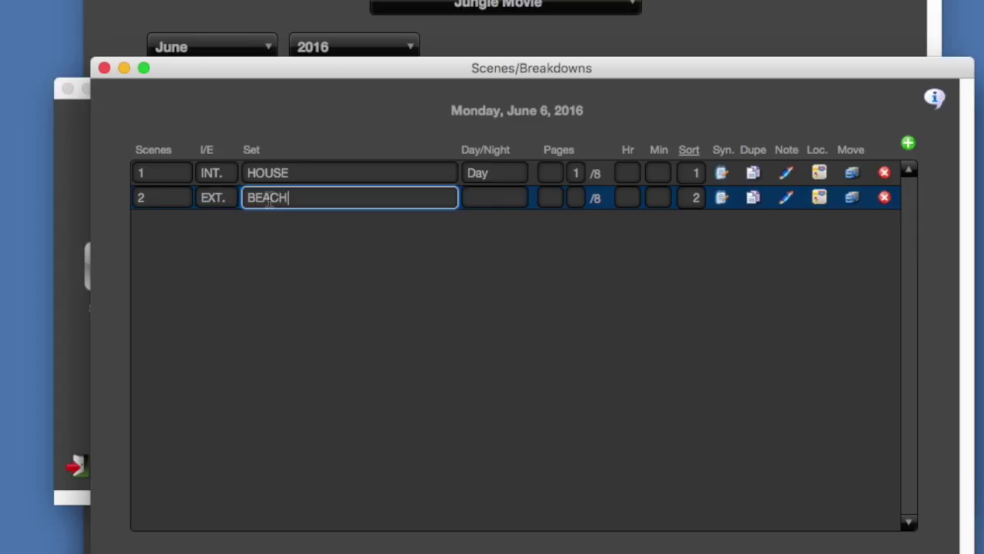
click(484, 199)
click(498, 303)
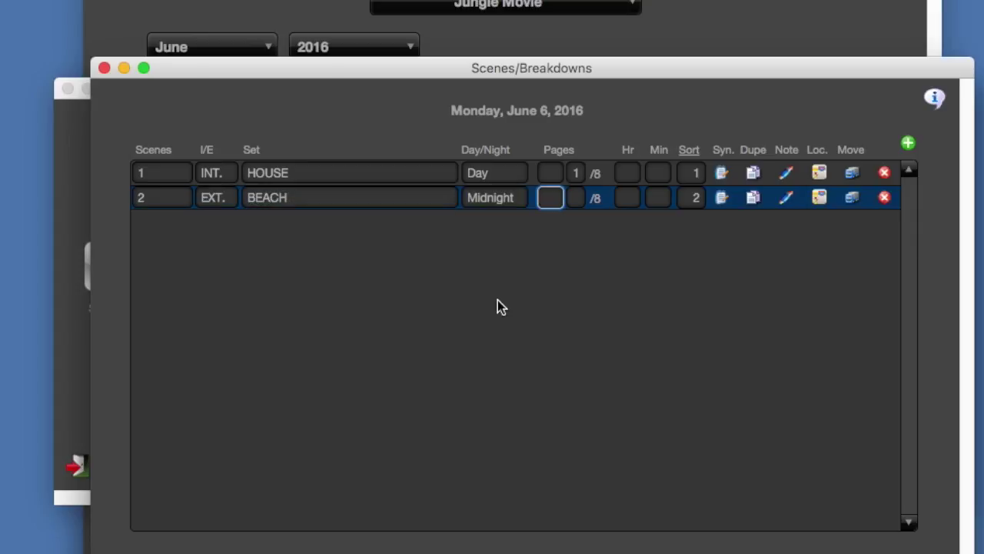
click(554, 295)
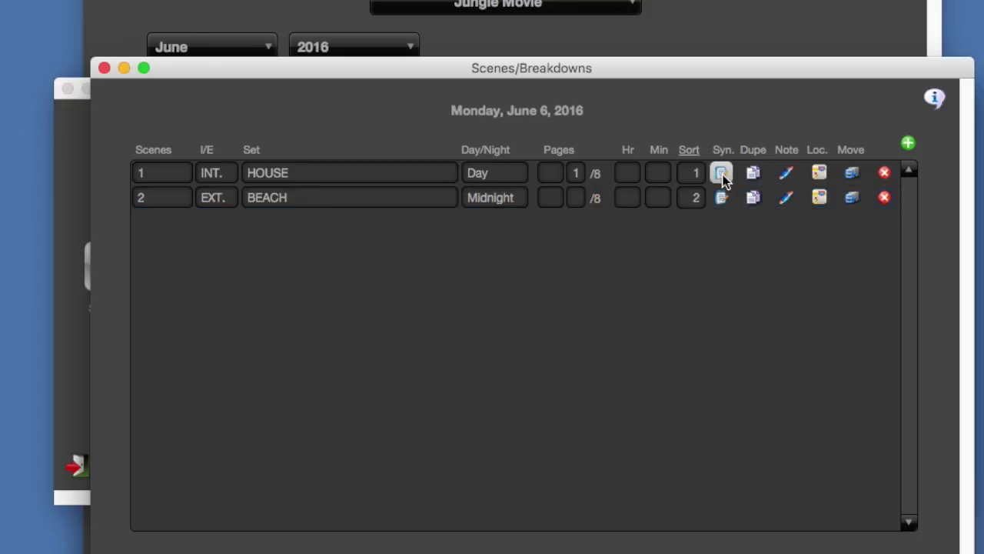
Enter the synopsis "enter here..." for scene 1 and close the synopsis
click(723, 174)
text(enter here...)
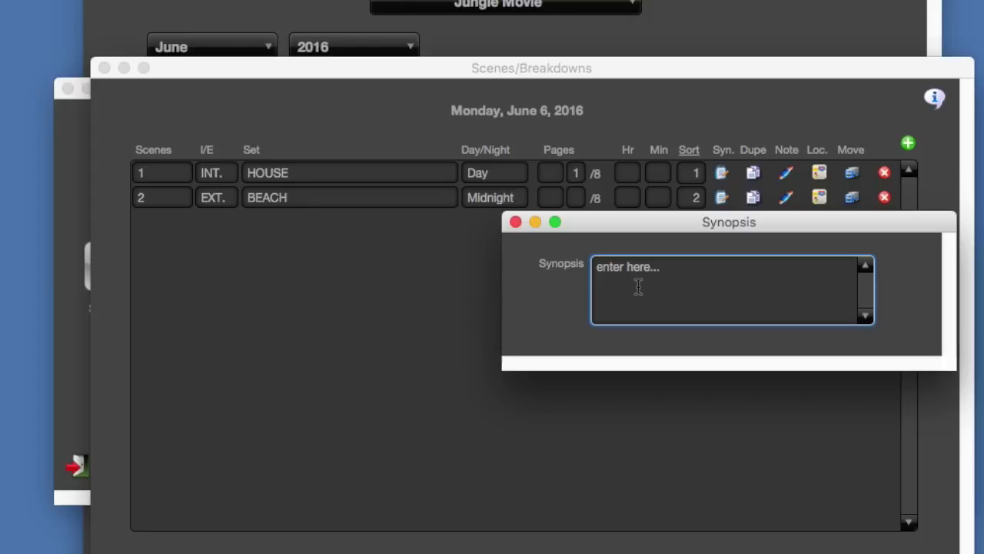
click(514, 221)
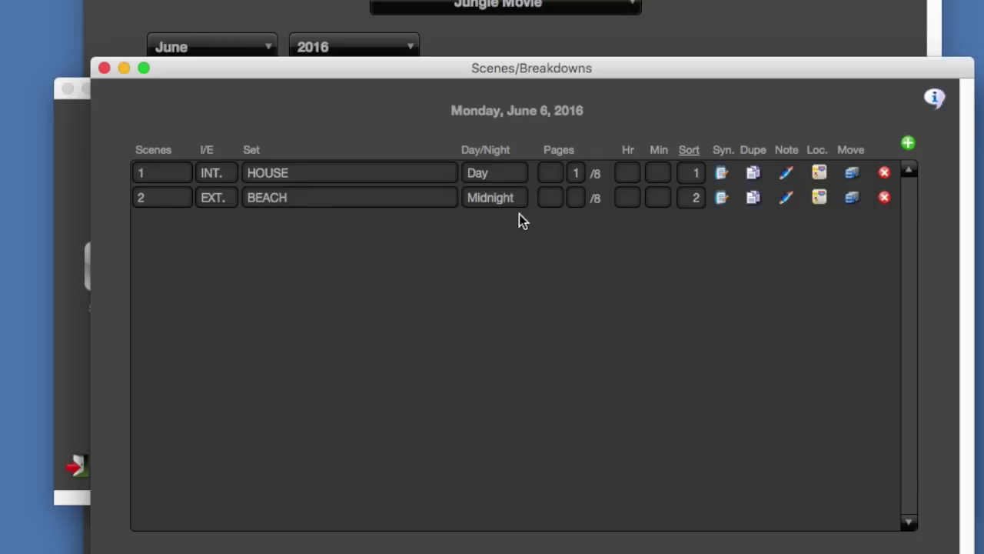
Duplicate scene 1 and change the copy's scene number to 3
click(754, 172)
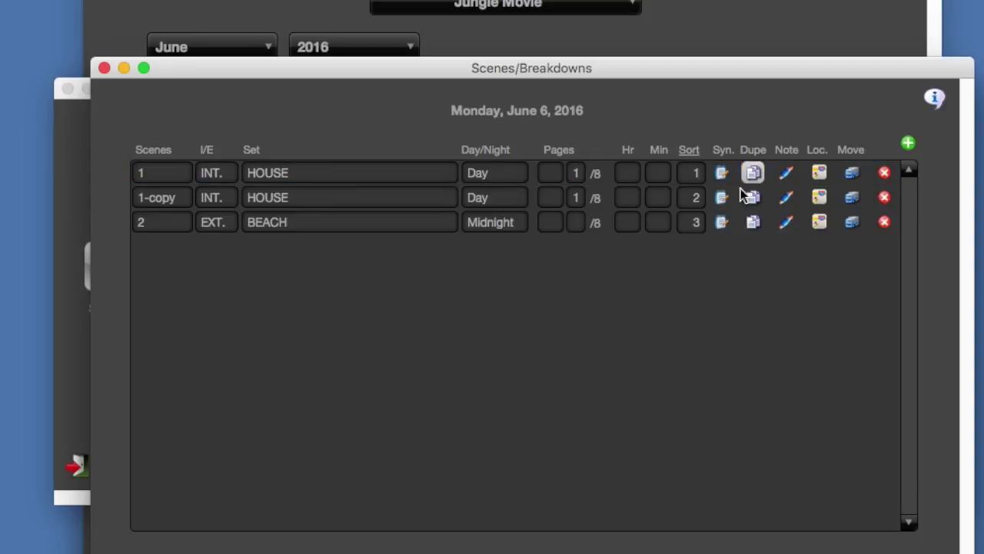
click(178, 198)
drag(179, 198, 121, 197)
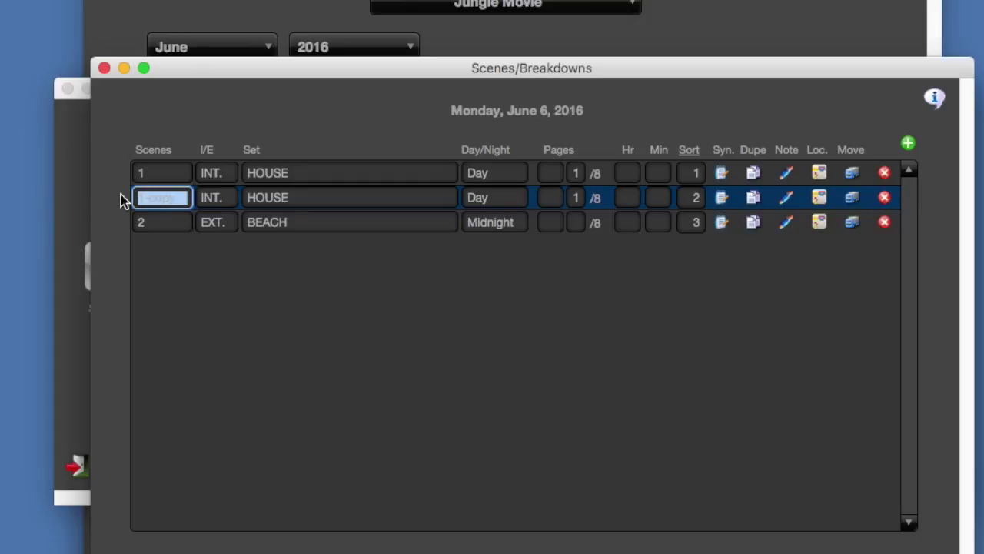
text(3)
click(241, 261)
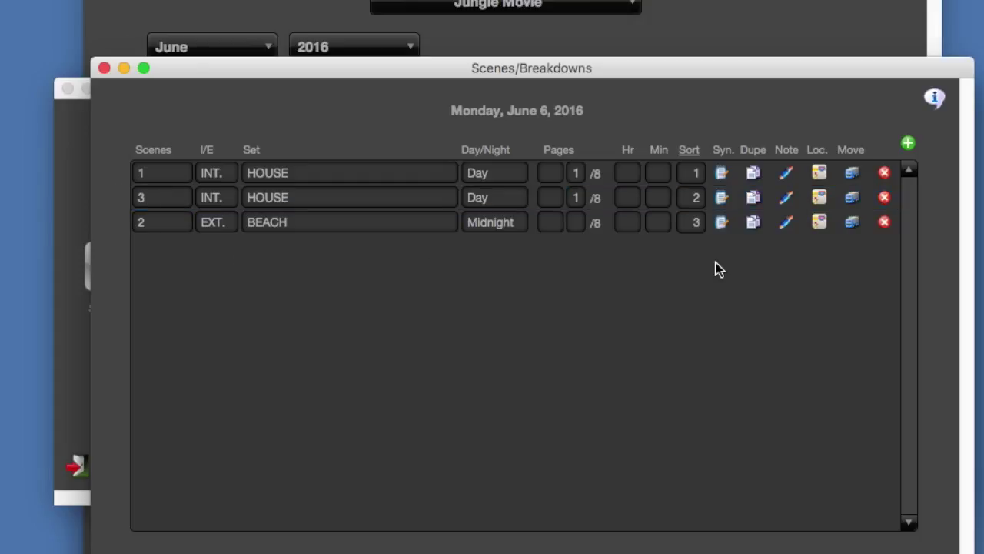
Delete the duplicated scene 3 from the breakdown
click(885, 198)
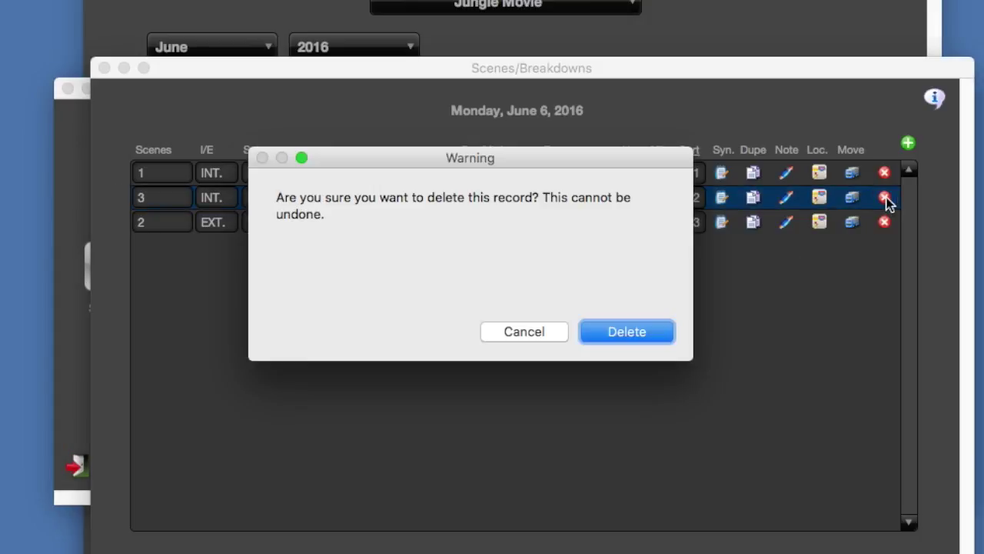
click(657, 331)
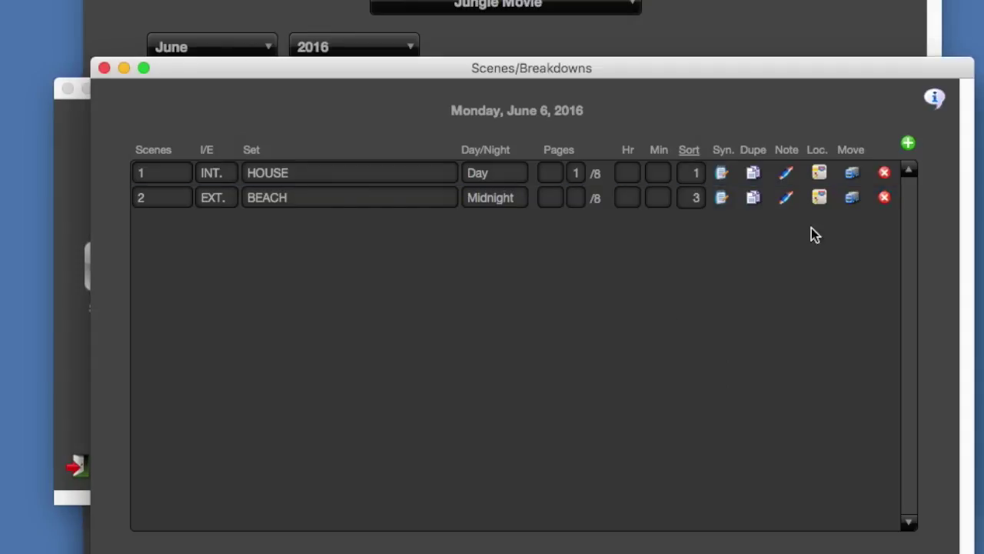
Create a location named Hospital with its street address, city, state and postal code, and assign it to scene 1
click(820, 173)
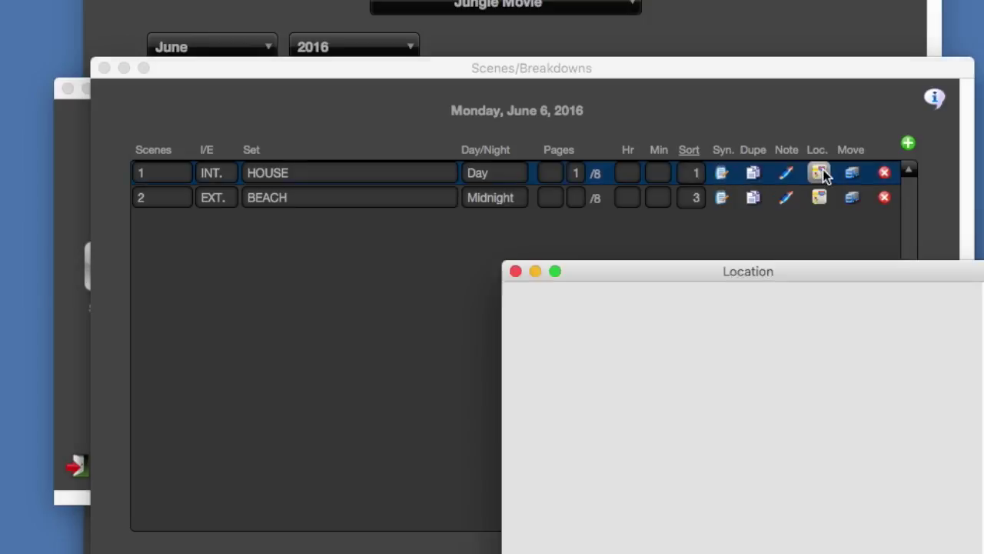
drag(891, 269, 666, 89)
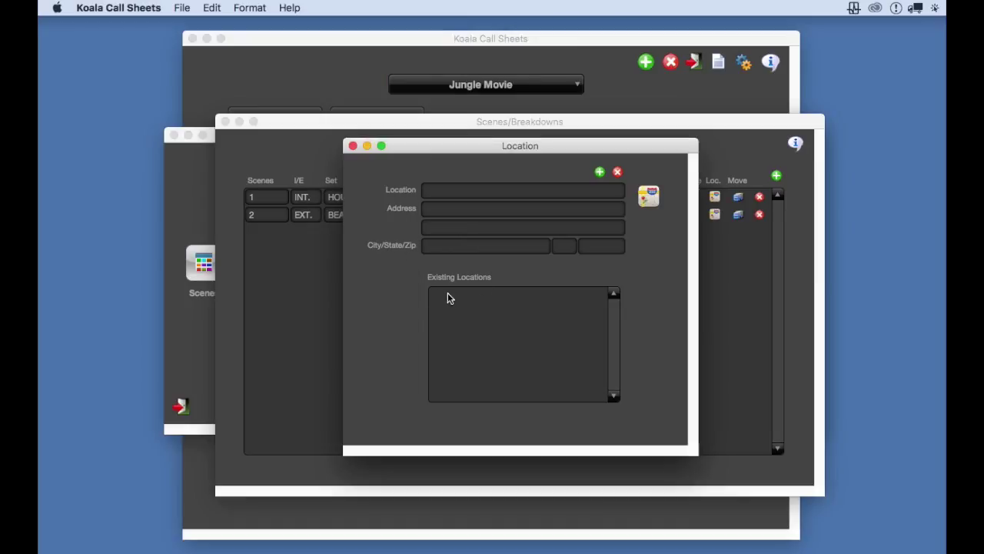
click(600, 173)
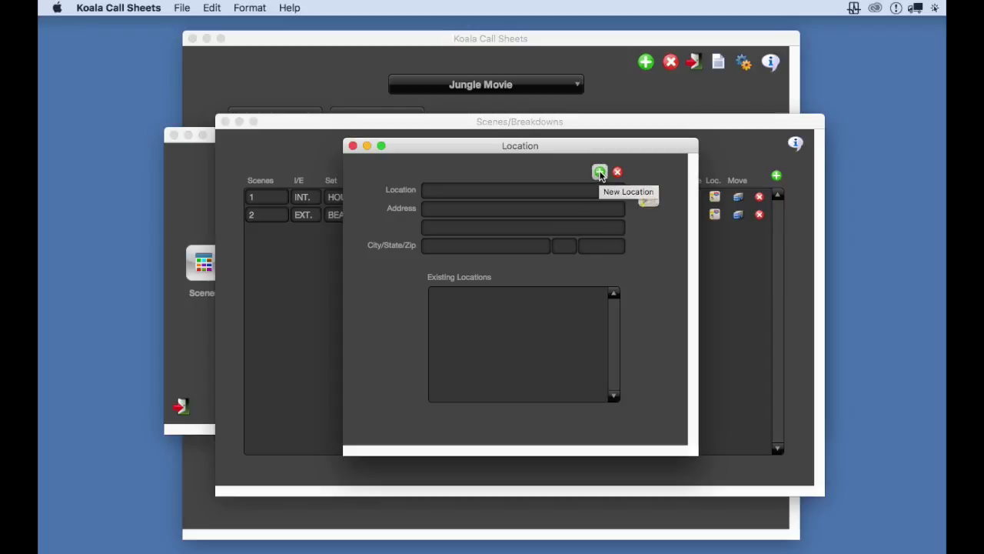
click(600, 173)
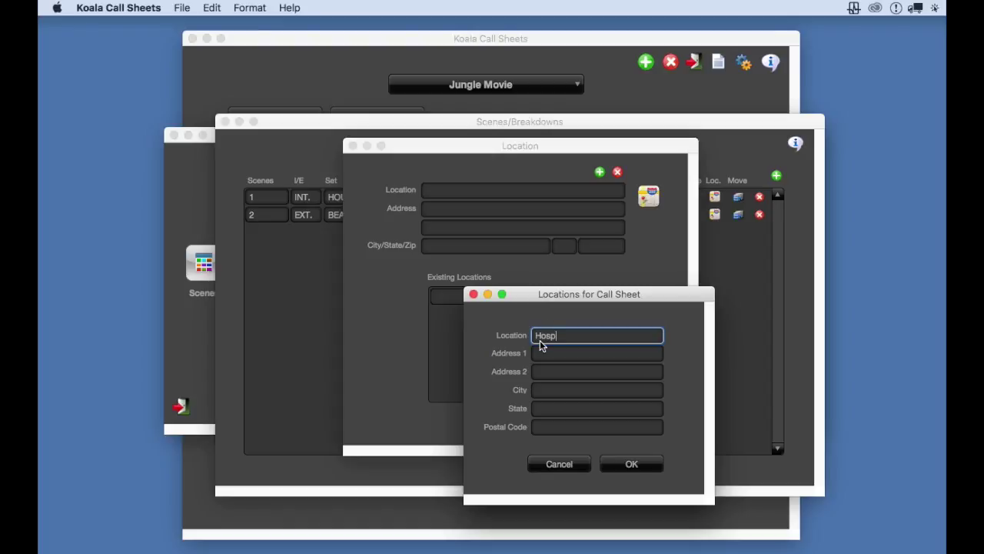
text(al)
key(Return)
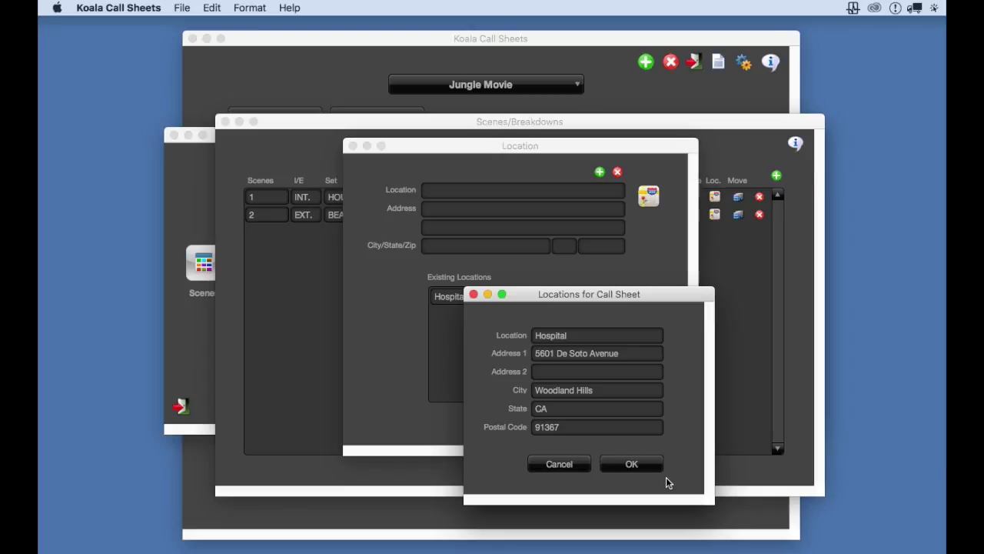
click(631, 464)
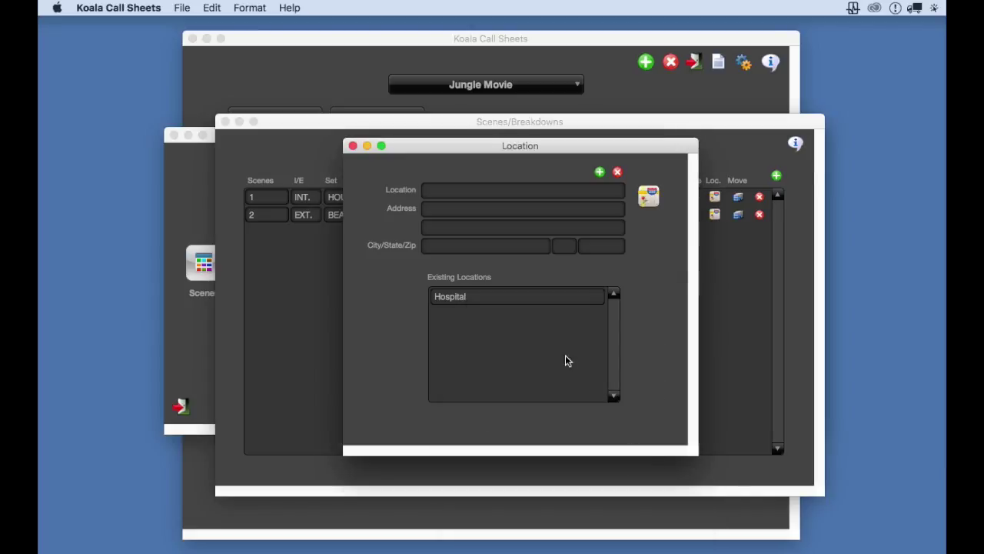
click(464, 297)
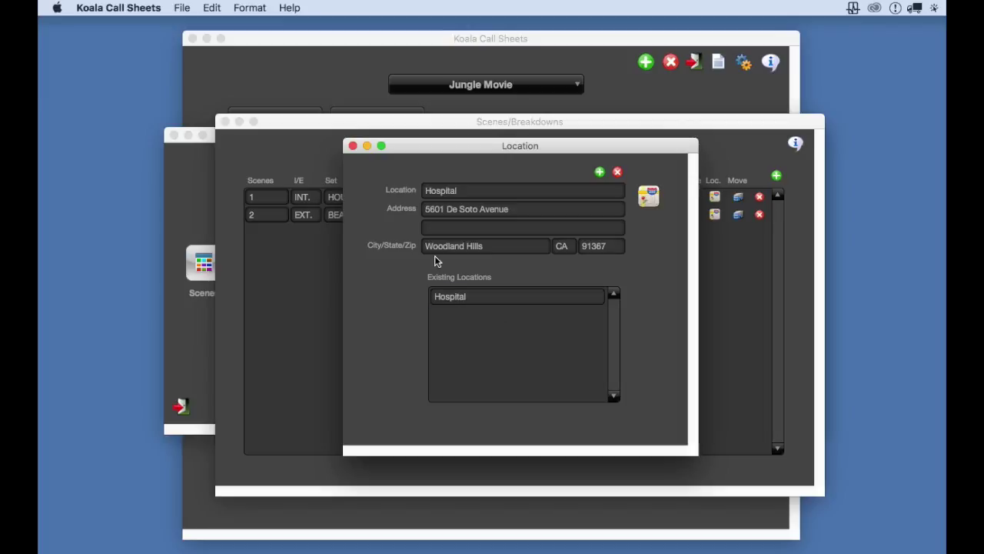
Open the online map for the Hospital location, capture a screenshot of the map area and close the map
click(650, 196)
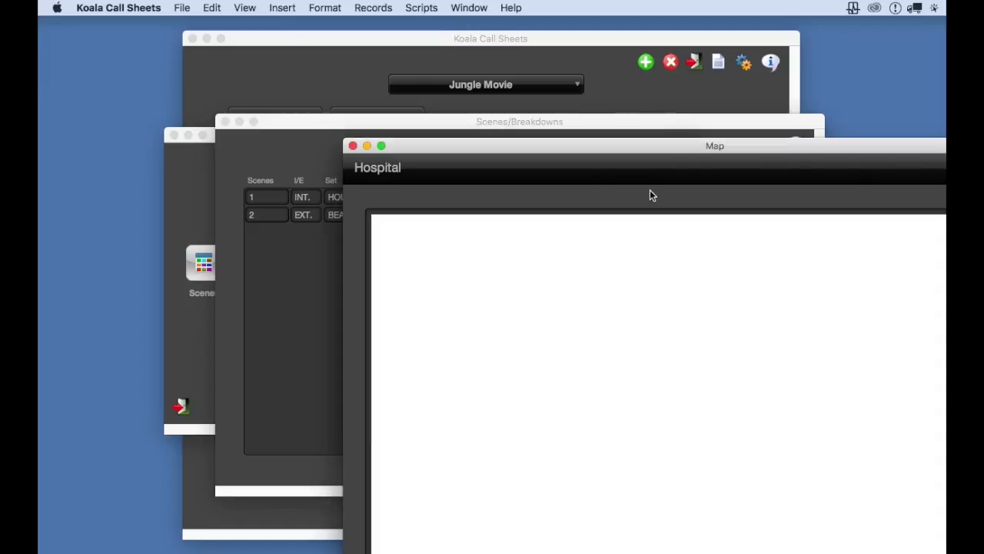
drag(677, 146, 441, 25)
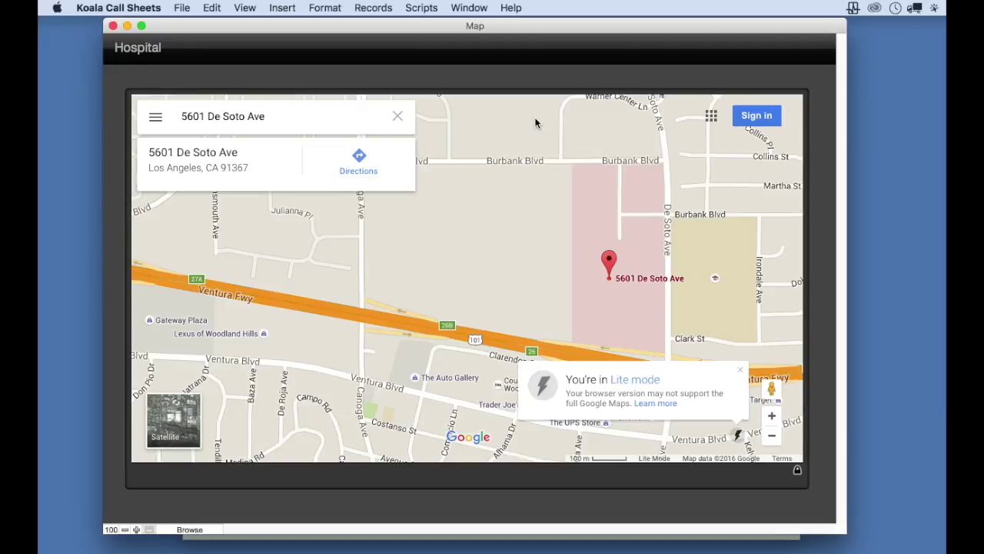
key(super+shift+4)
drag(128, 91, 809, 488)
click(113, 26)
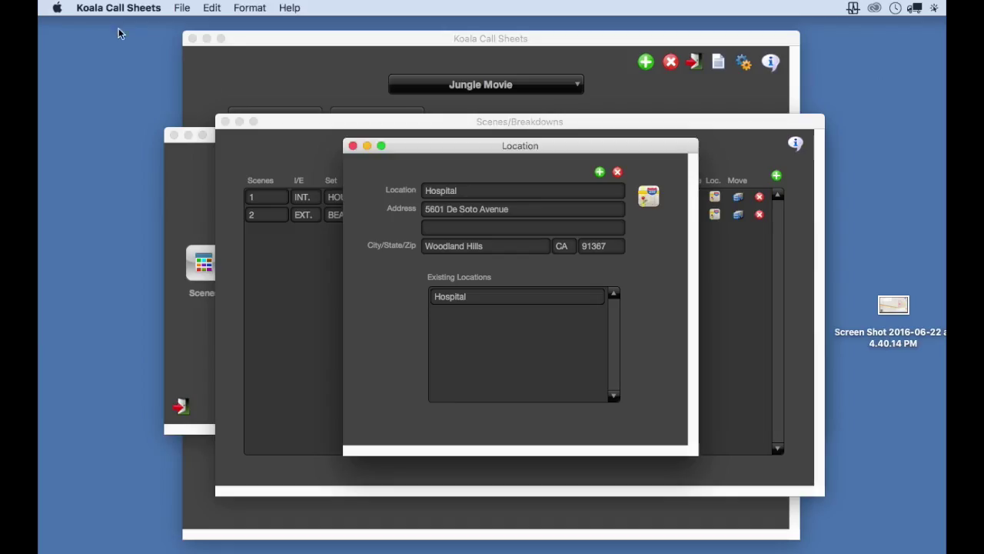
Insert the desktop image "Screen Shot 2016-06-22 at 4.40.14 PM" as the map for the June 6 shoot day
click(351, 146)
click(225, 122)
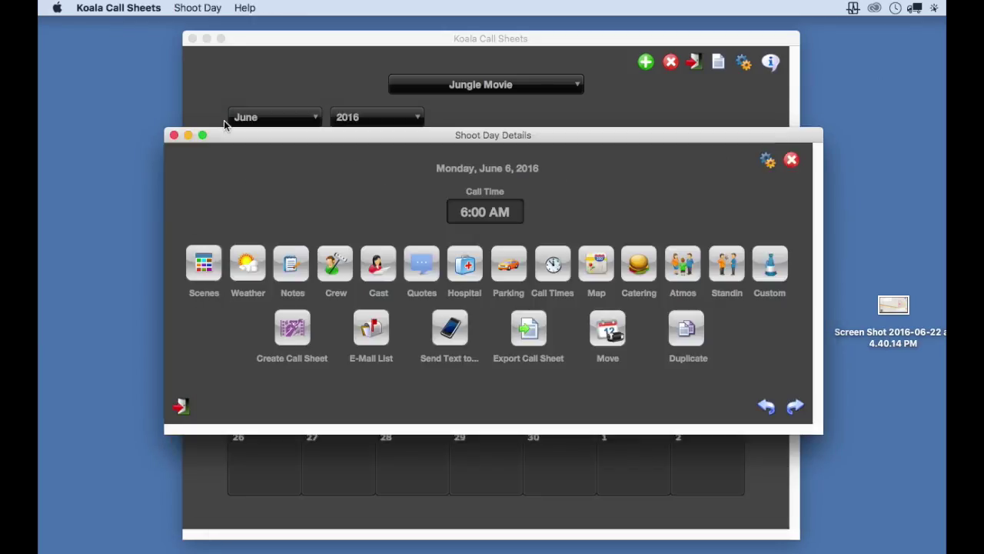
click(600, 269)
drag(602, 204, 473, 90)
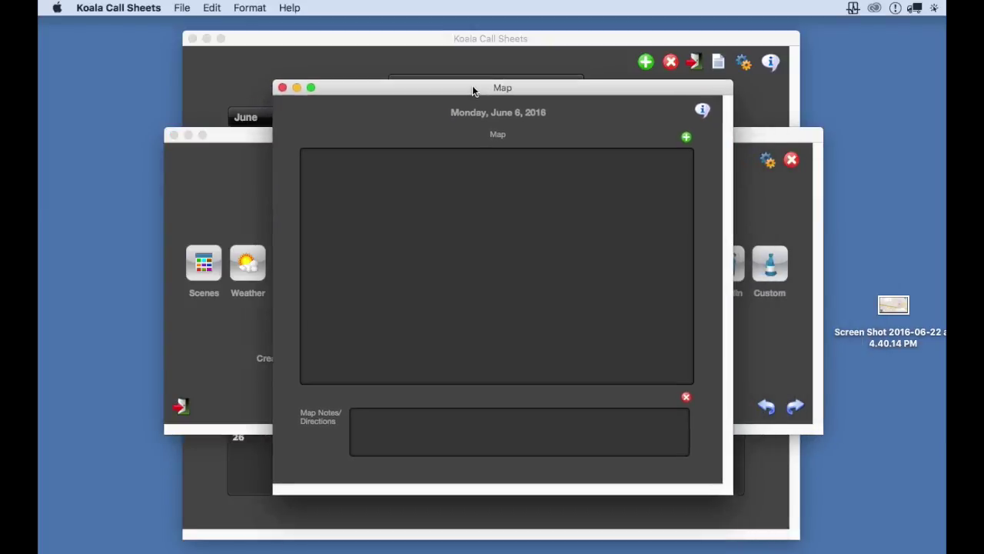
click(685, 137)
drag(681, 123, 557, 90)
scroll(485, 223, down, 5)
click(513, 247)
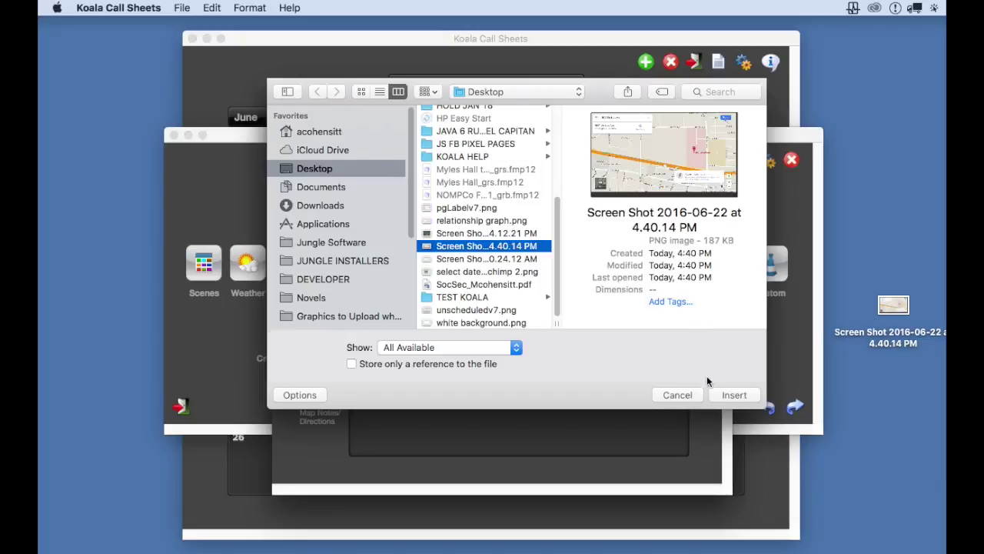
click(743, 396)
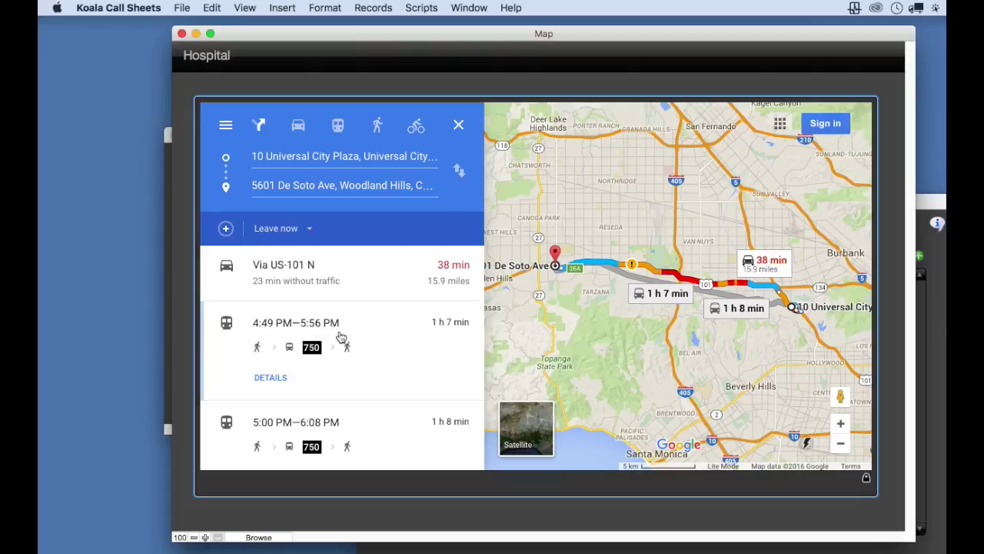
Copy the driving directions via US-101 N from the Hospital map and return to the shoot day details
click(302, 279)
click(301, 280)
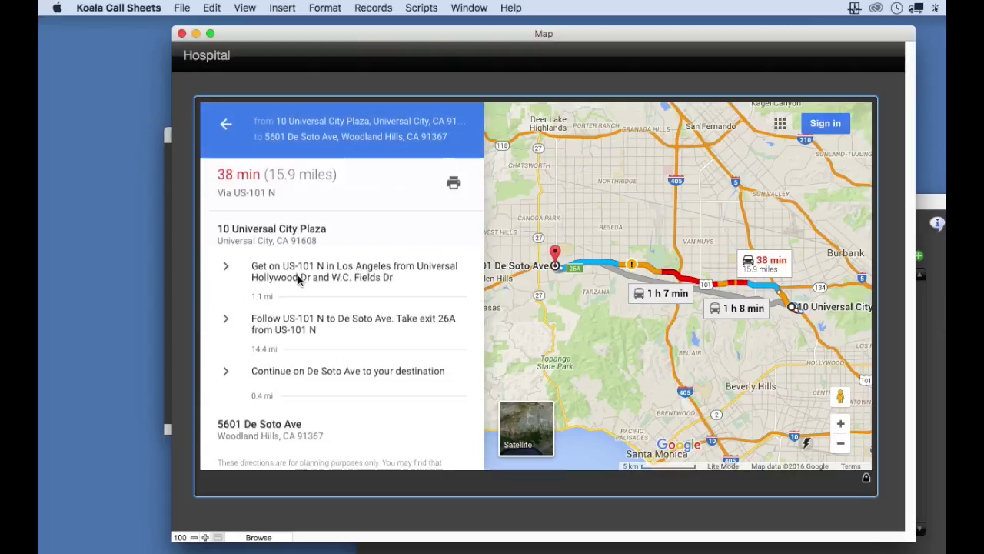
drag(217, 235, 385, 397)
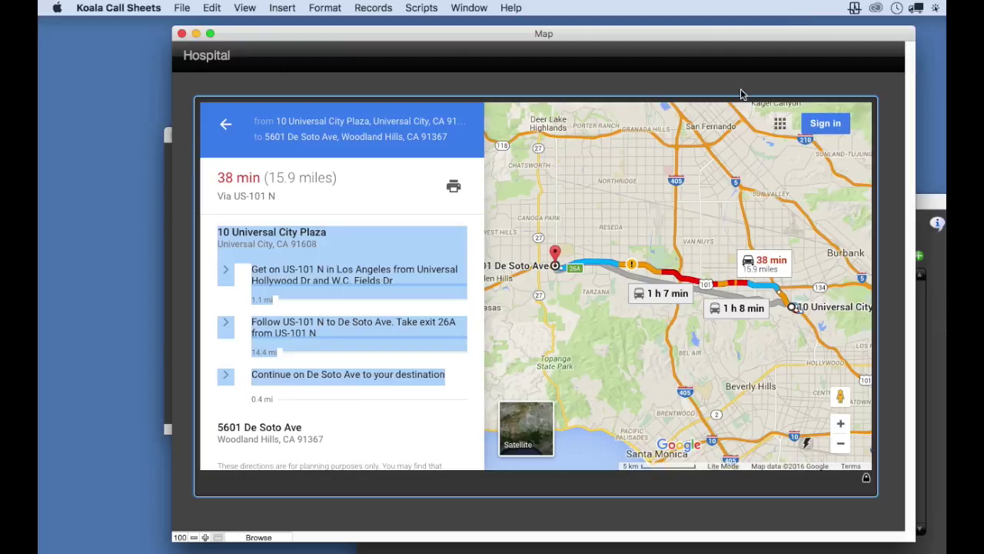
click(182, 34)
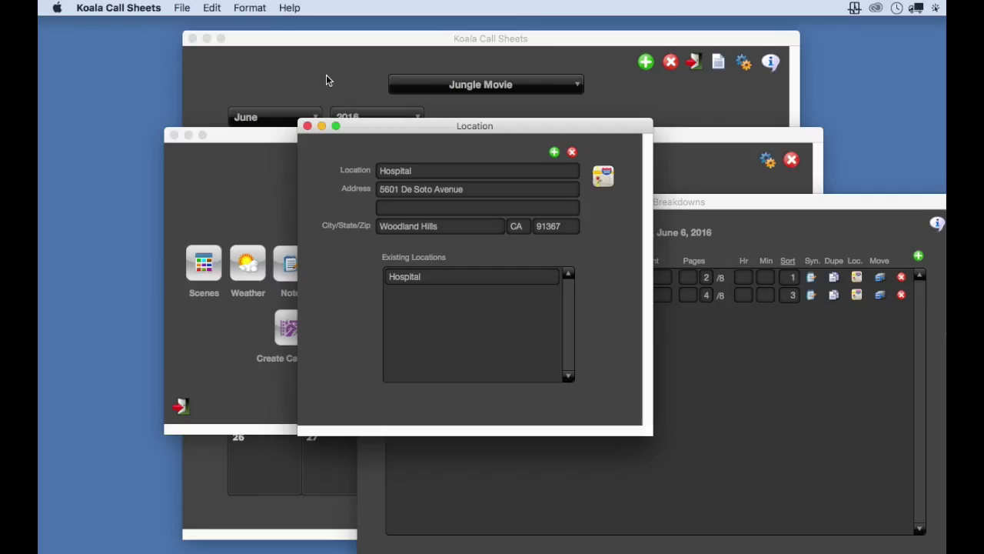
click(307, 126)
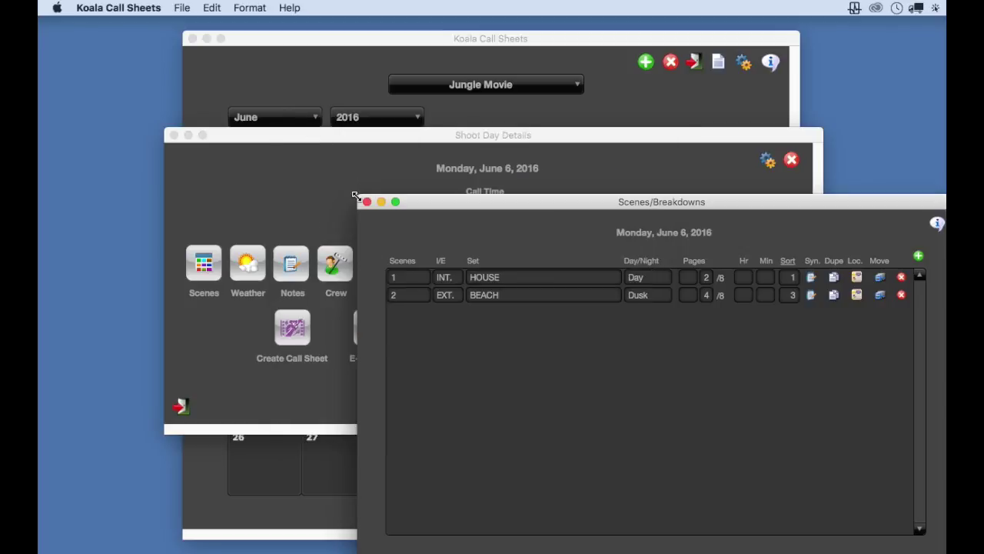
click(368, 200)
Paste the copied driving directions into the June 6 map notes and close the map
click(597, 264)
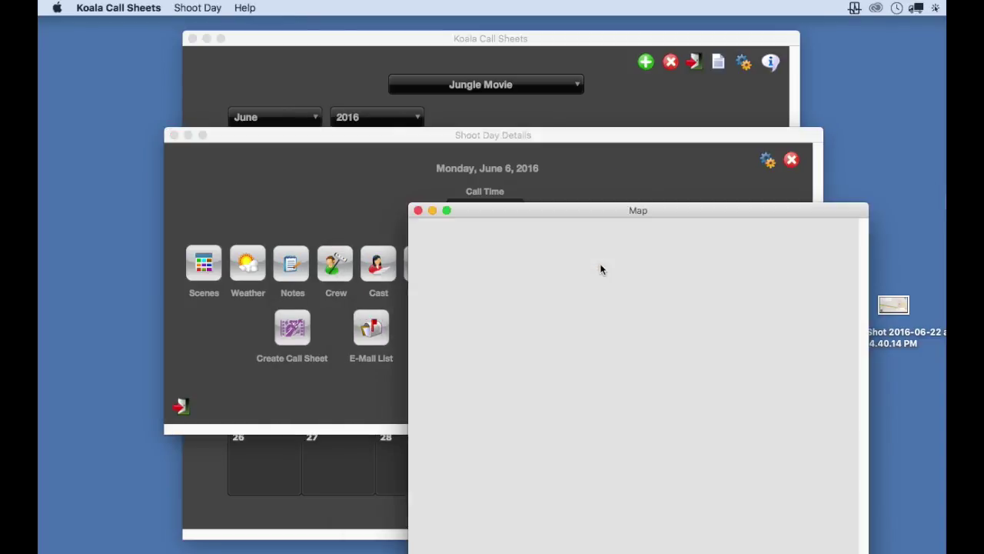
drag(599, 218, 475, 91)
click(447, 422)
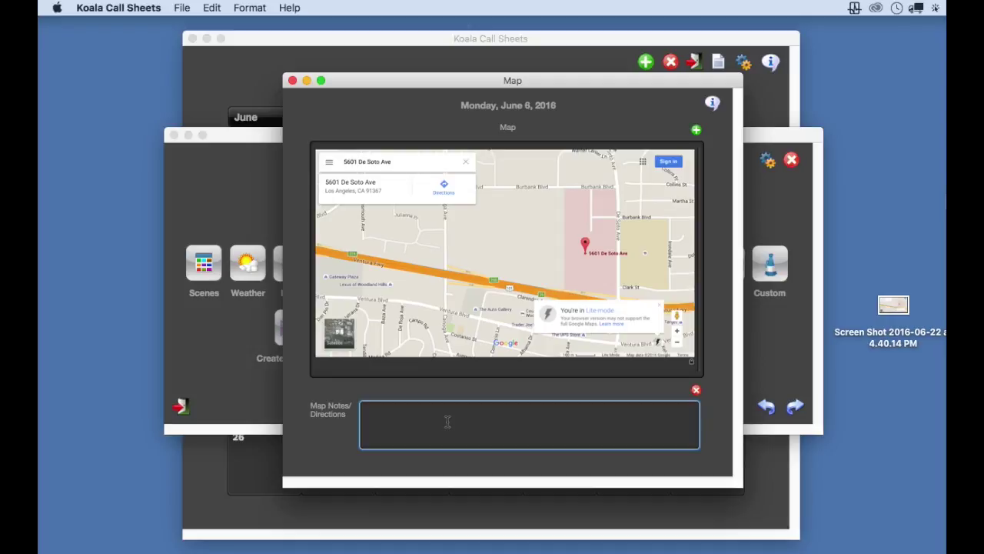
text(10 Universal City Plaza Universal City, CA 91608 	Get on US-101 N in Los Angeles from Universal Hollywood Dr and W.C. Fields Dr.)
click(308, 449)
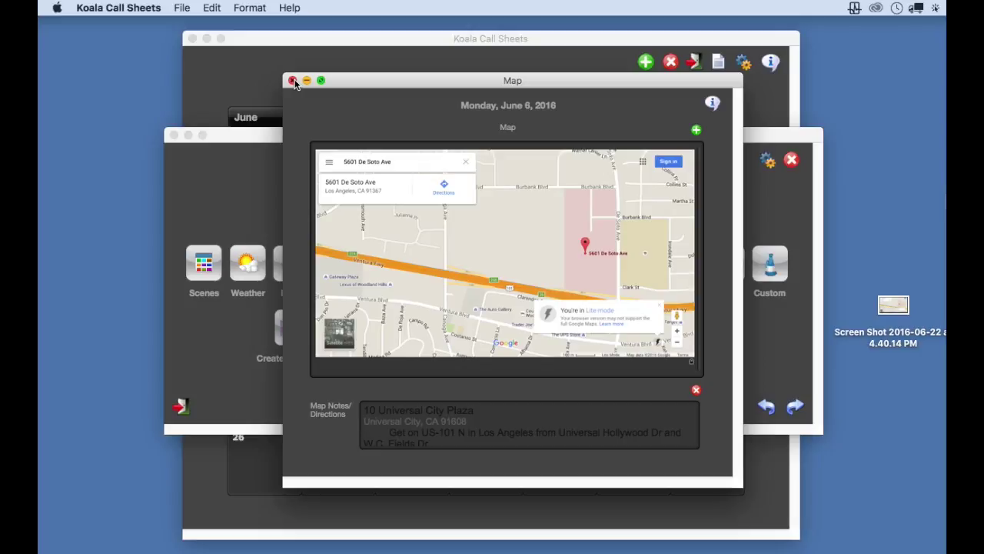
click(292, 81)
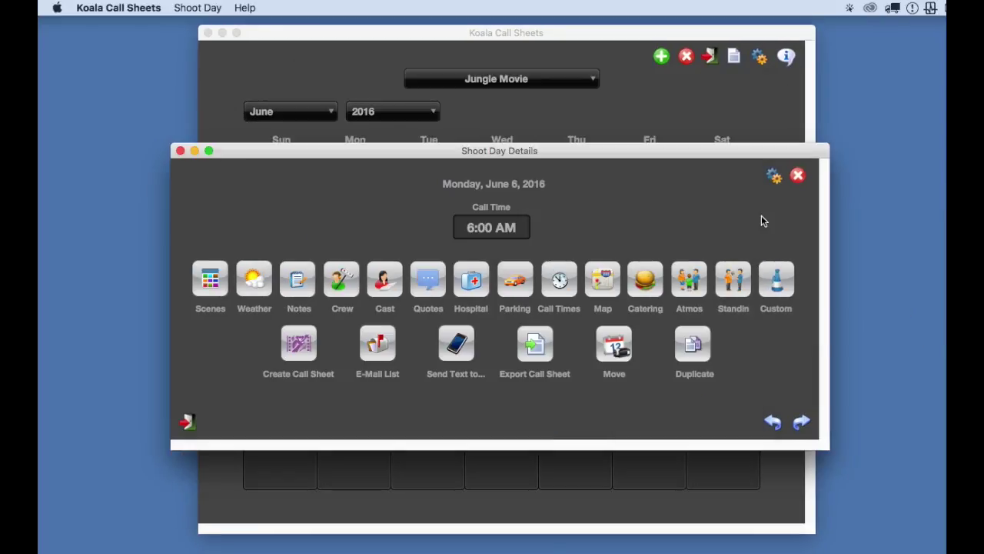
Enable the Print Map option in the call sheet preferences and close the preferences
click(775, 176)
drag(768, 68, 619, 18)
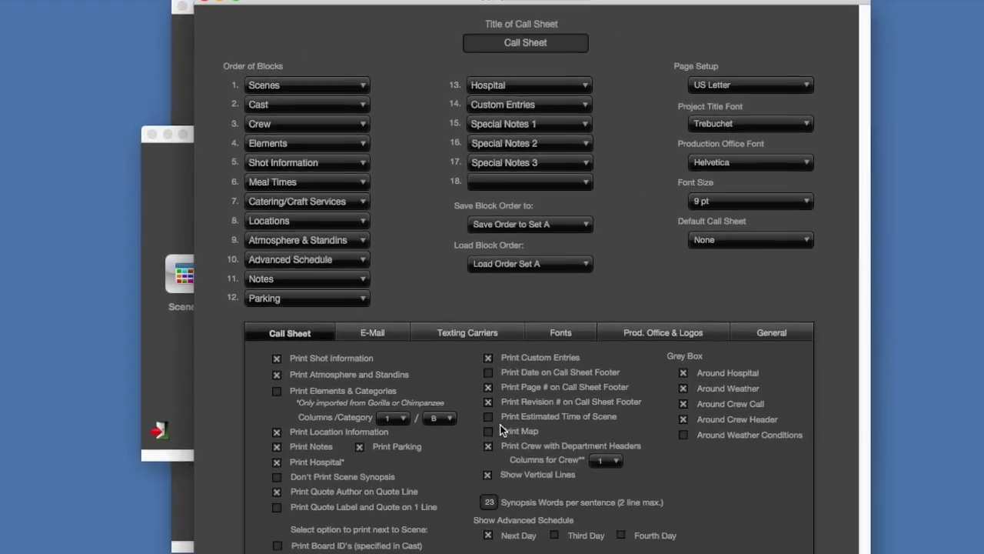
click(488, 431)
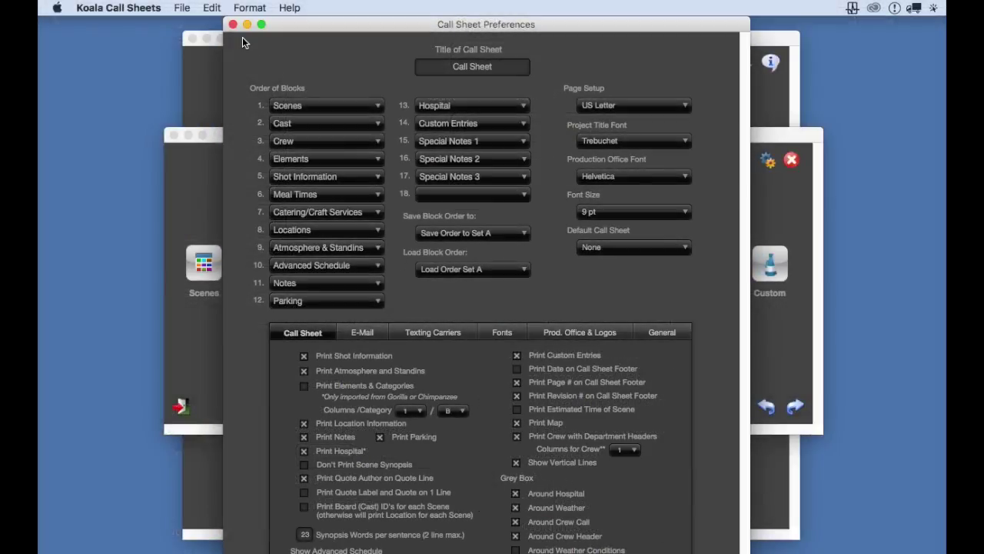
click(233, 25)
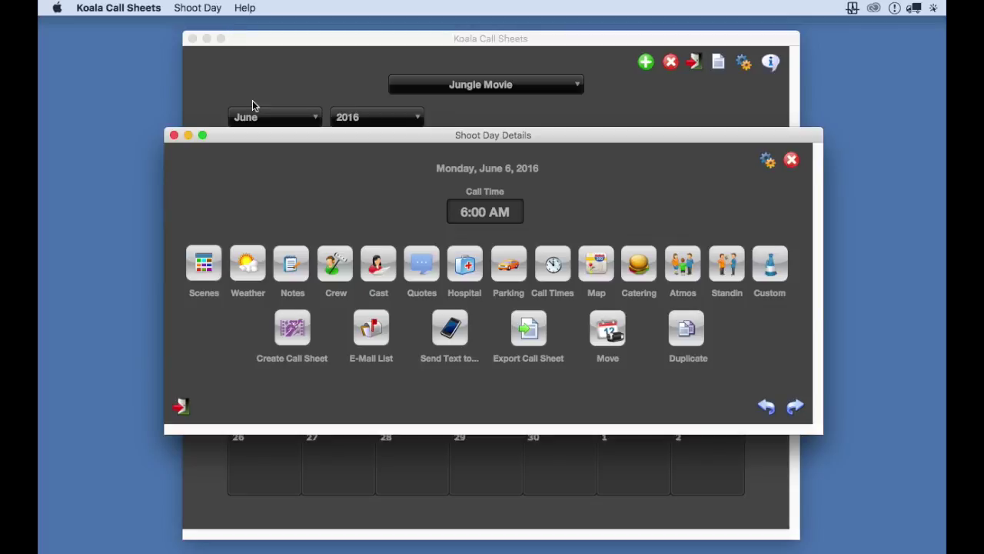
Create a call sheet preview with the Call Sheet #4 template, dismiss the print information and go to the next page
click(298, 331)
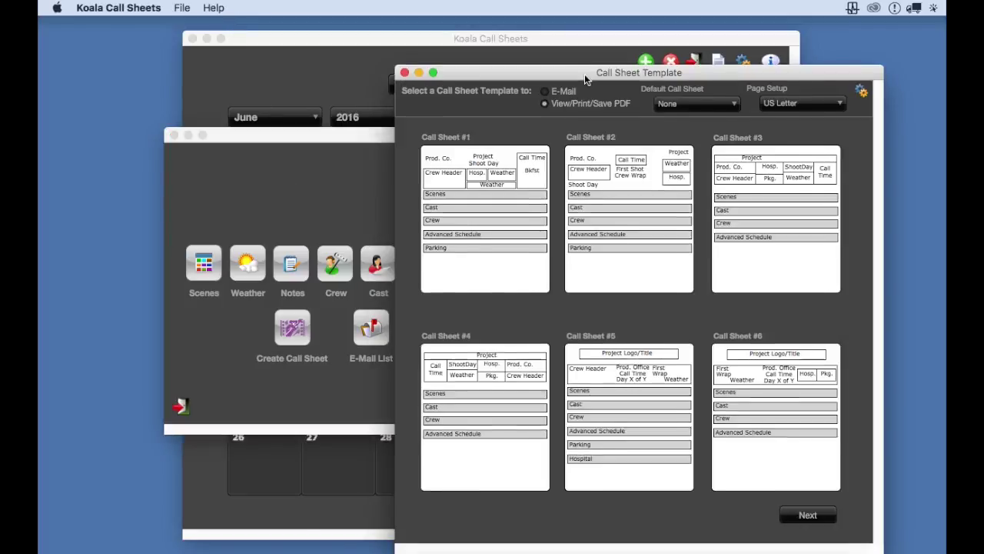
drag(584, 74, 438, 31)
click(353, 329)
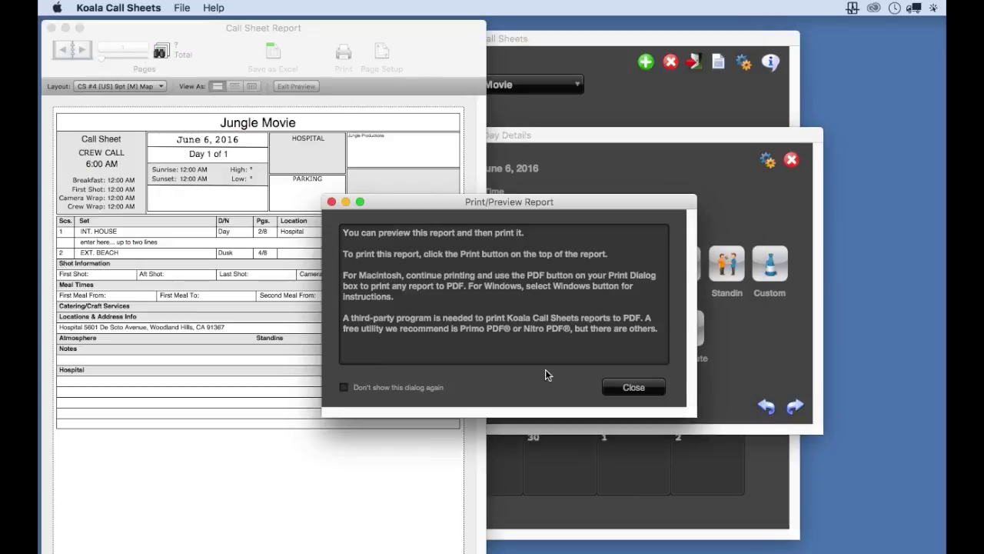
click(625, 388)
click(81, 51)
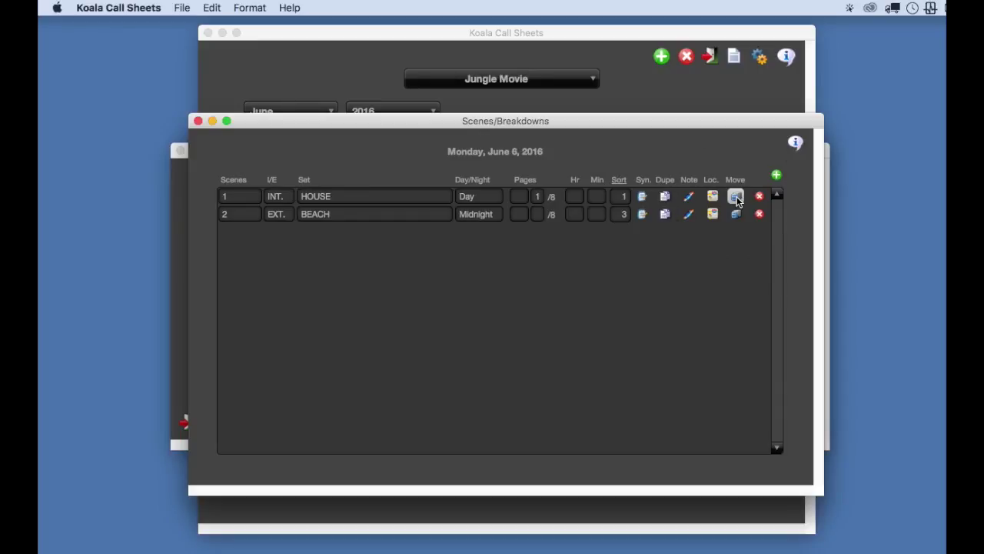
Check which shoot days scene 1 can be moved to, and close the list of dates
click(736, 198)
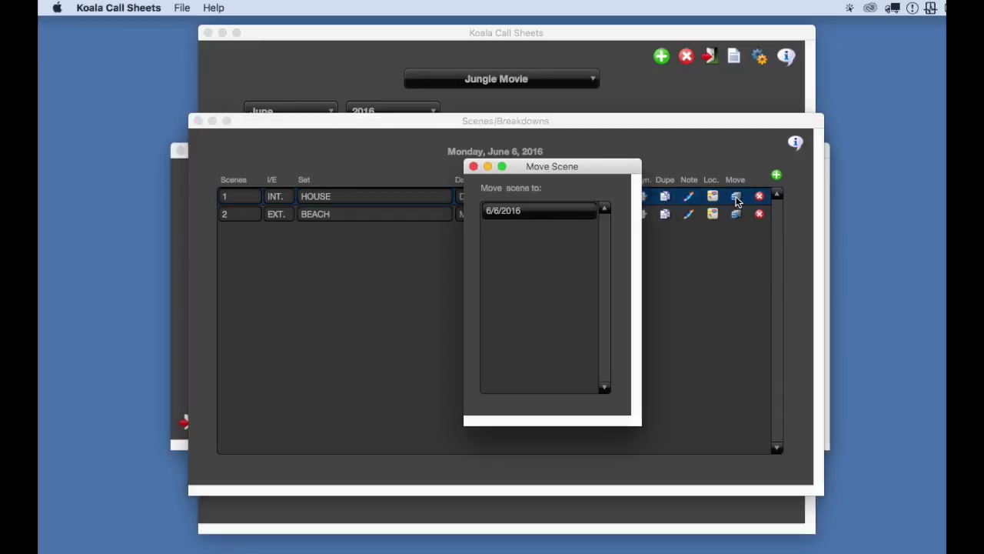
click(527, 210)
click(473, 167)
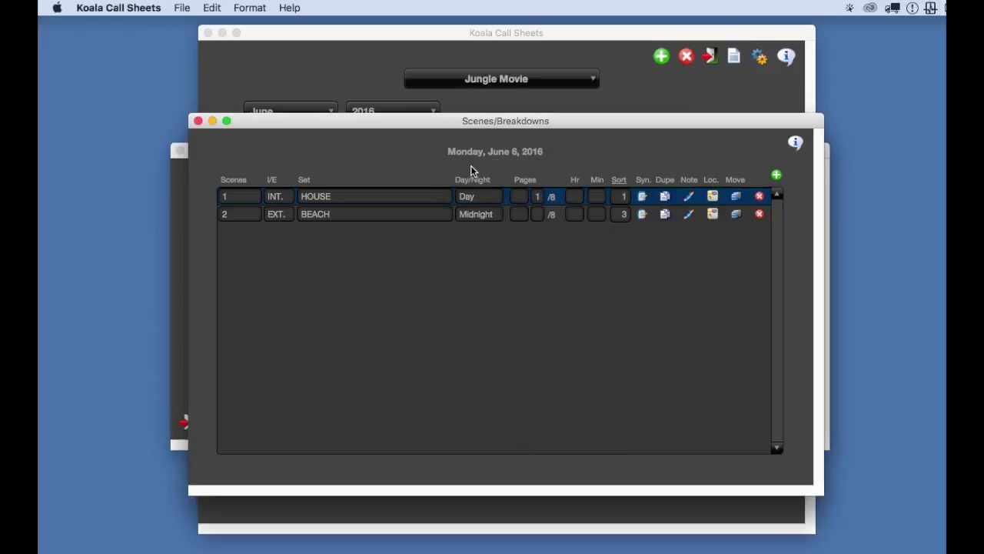
Return to the calendar and make June 7, 2016 a shoot day
click(198, 121)
click(180, 151)
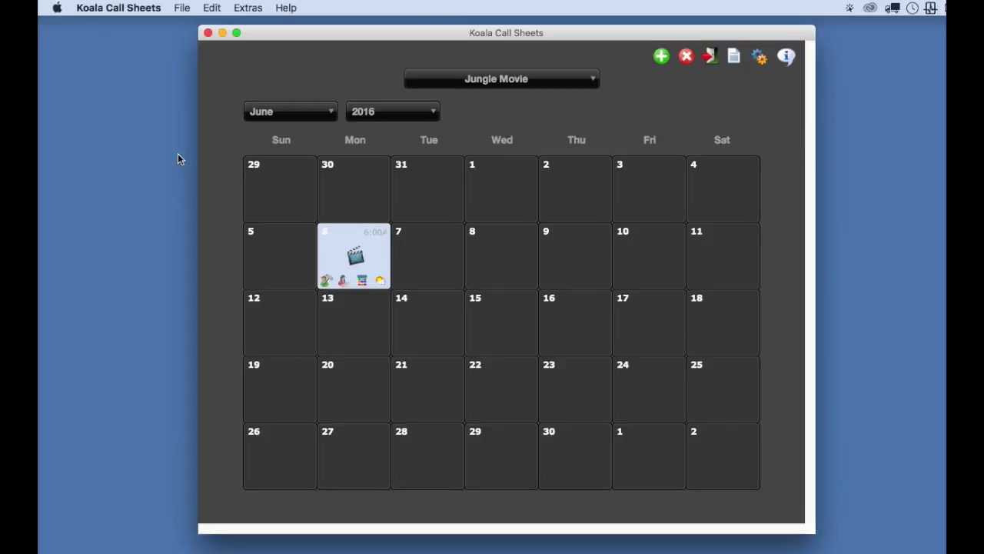
click(426, 251)
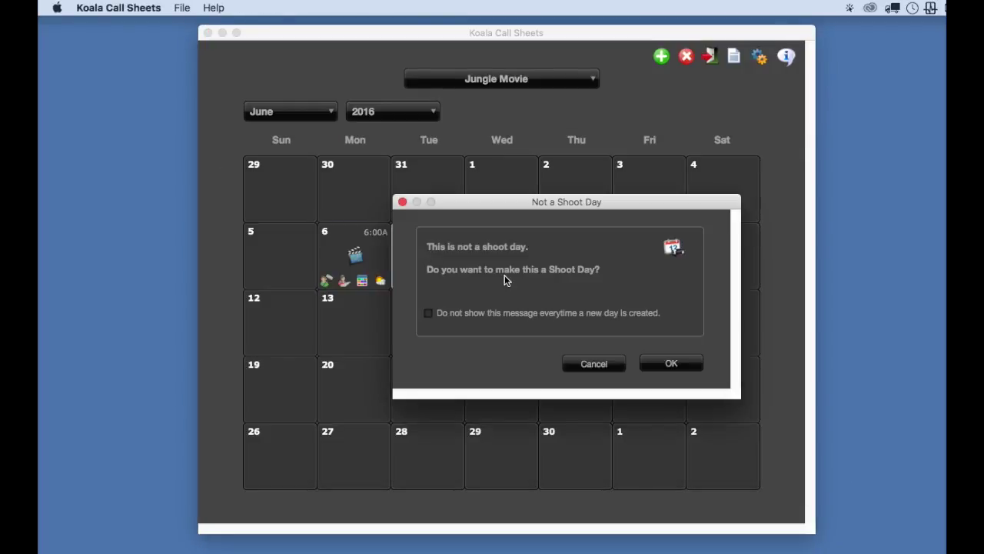
click(669, 364)
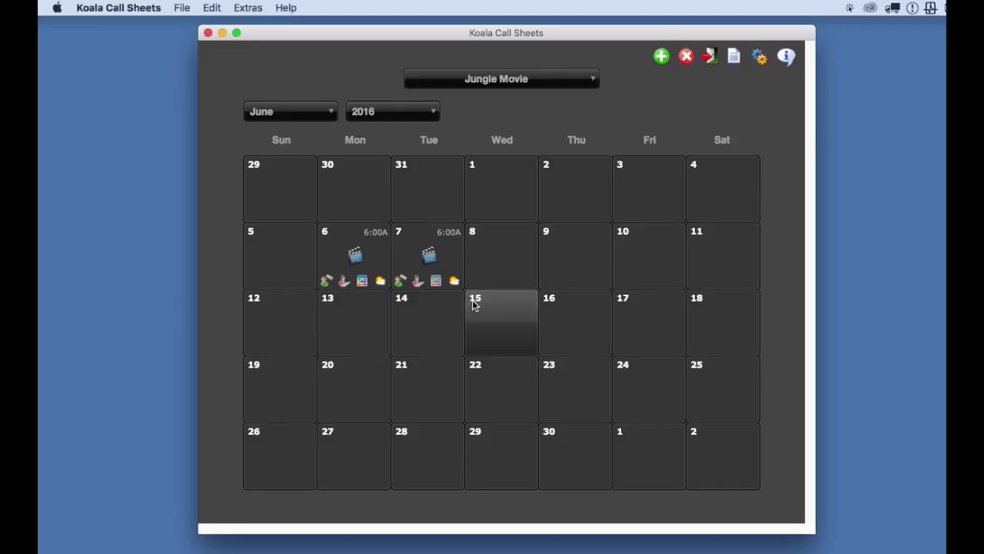
Open the June 7 shoot day and its scene breakdown
double_click(418, 260)
drag(447, 202, 316, 137)
click(218, 264)
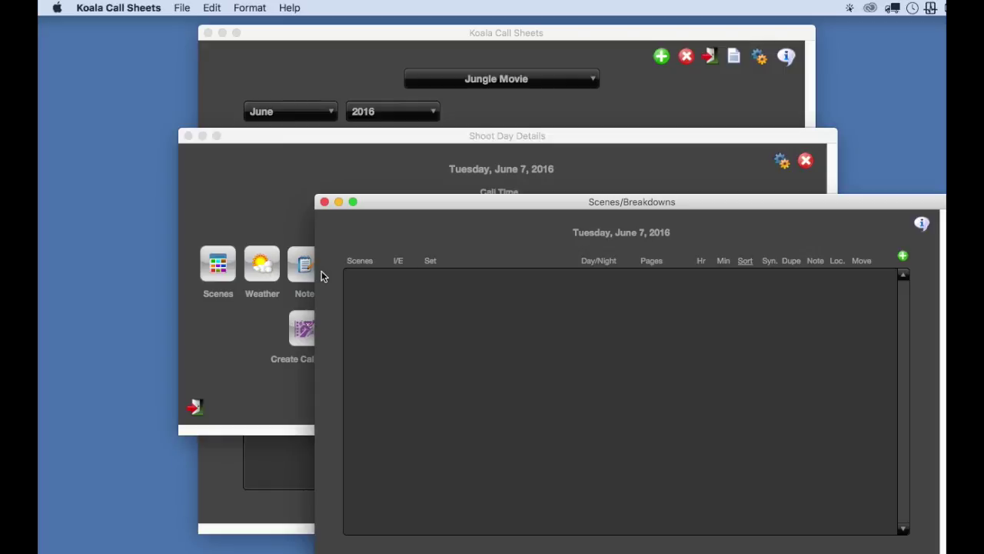
drag(866, 204, 734, 131)
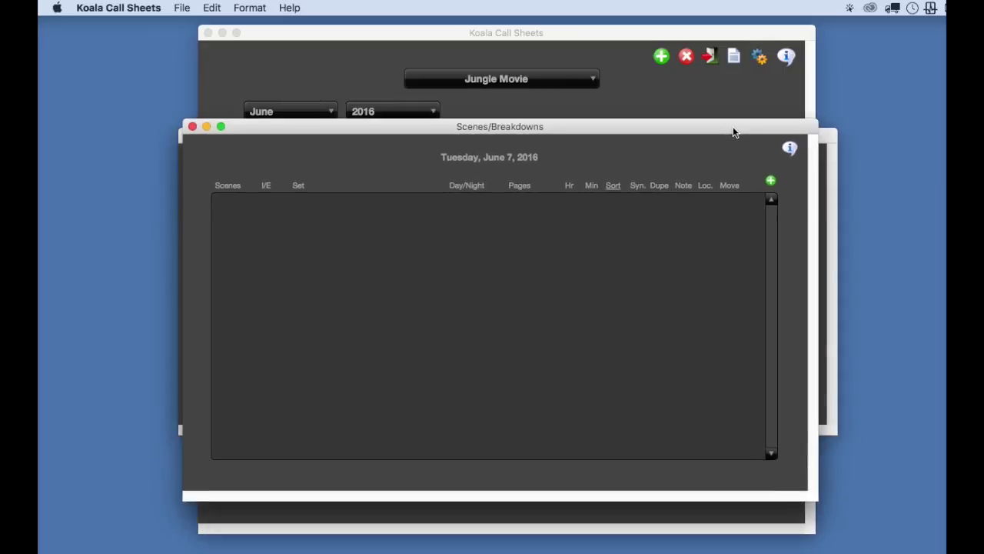
Add scene 4 to the June 7 breakdown as INT., set HOUSE, Night
click(770, 180)
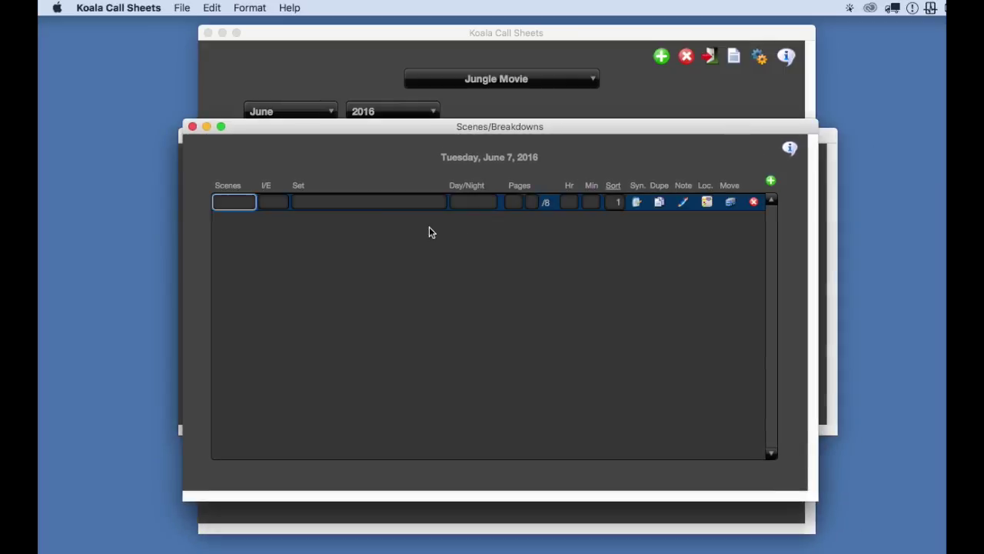
text(4)
key(Tab)
click(277, 218)
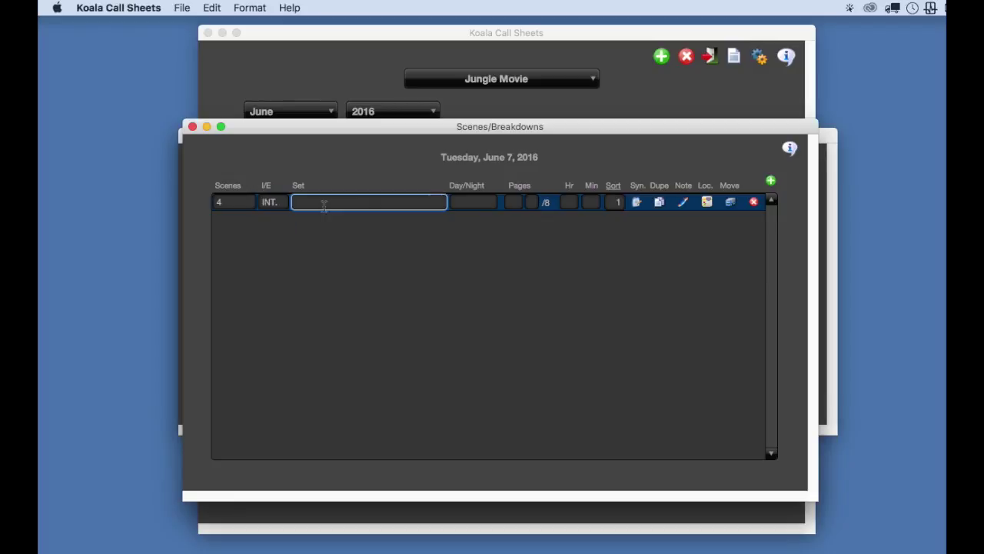
text(HOUSE)
click(471, 206)
click(466, 306)
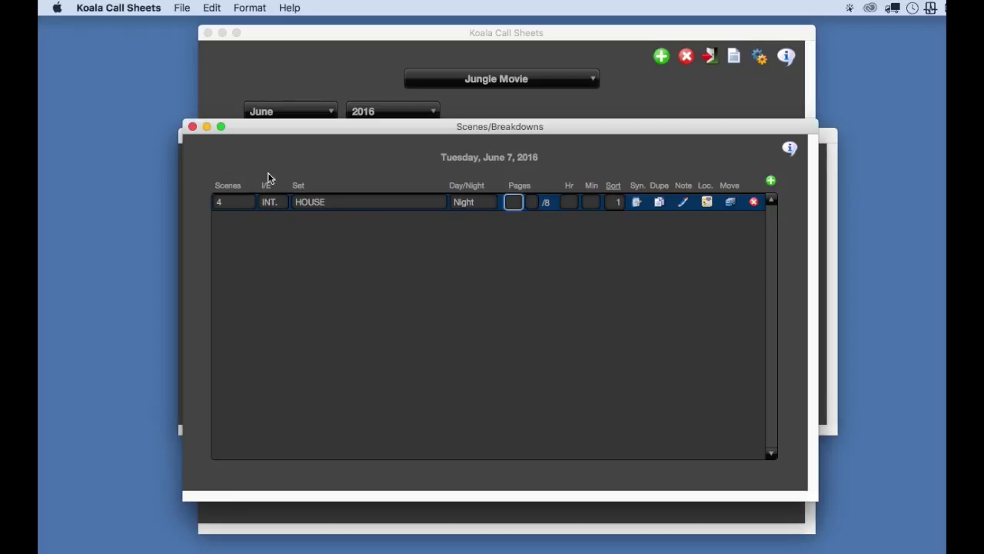
Close and reopen the June 7 scene breakdown to check its entry, and return to the calendar
click(191, 126)
click(220, 259)
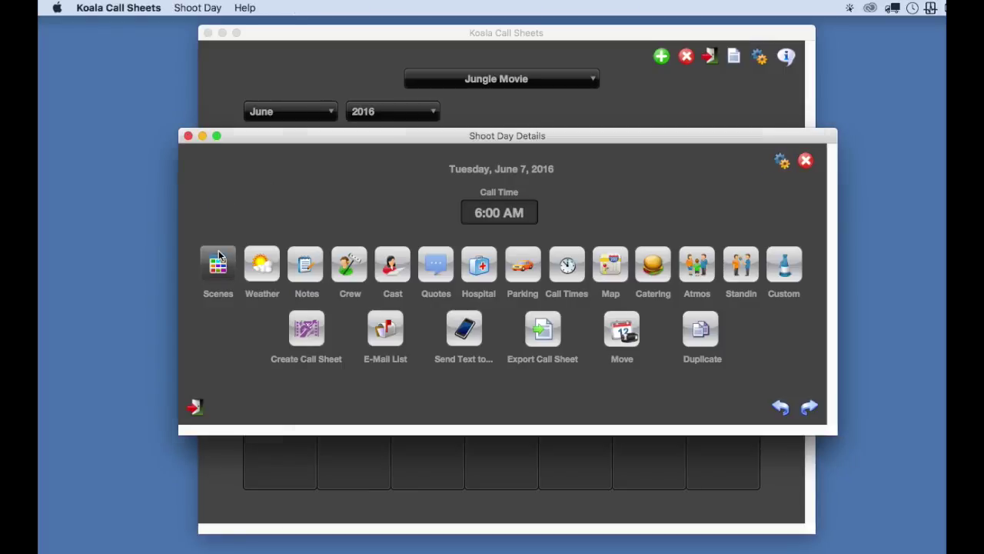
click(324, 201)
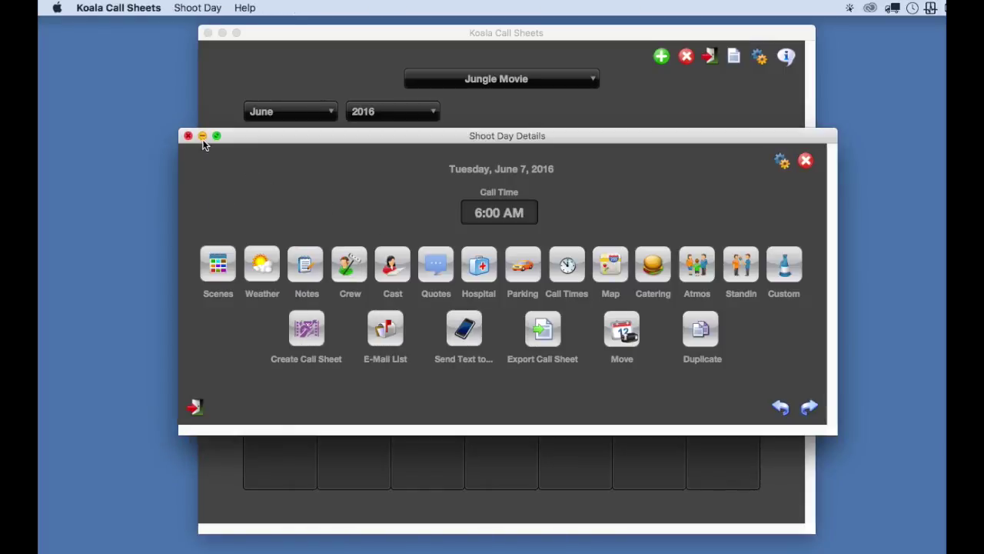
click(188, 136)
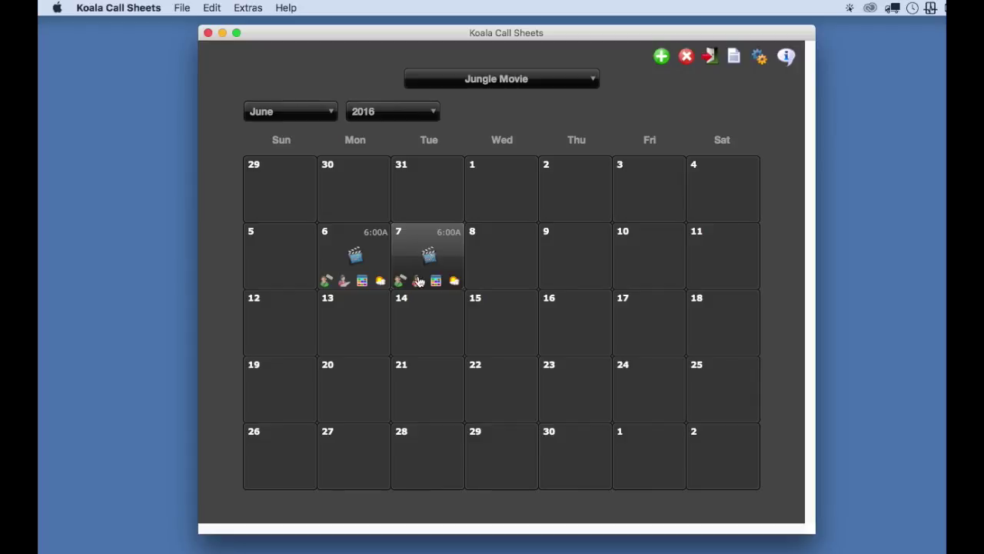
Open the June 6 scene breakdown and move scene 1 to the 6/7/2016 shoot day
click(353, 269)
click(352, 327)
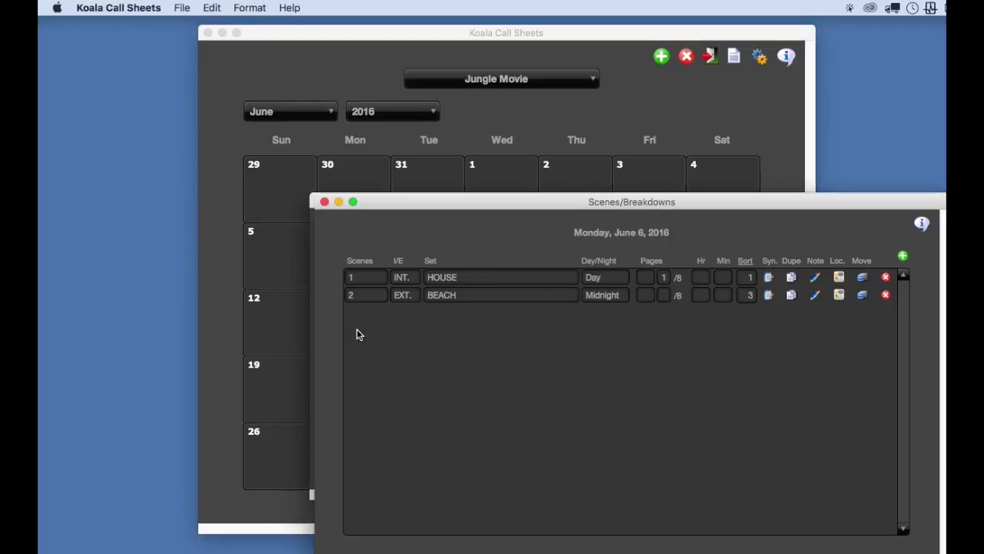
click(862, 277)
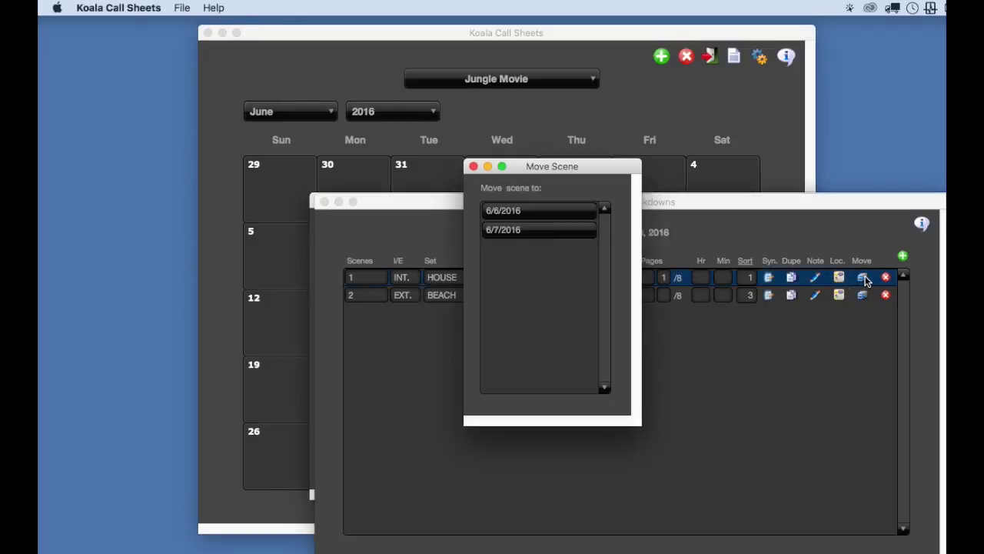
click(547, 233)
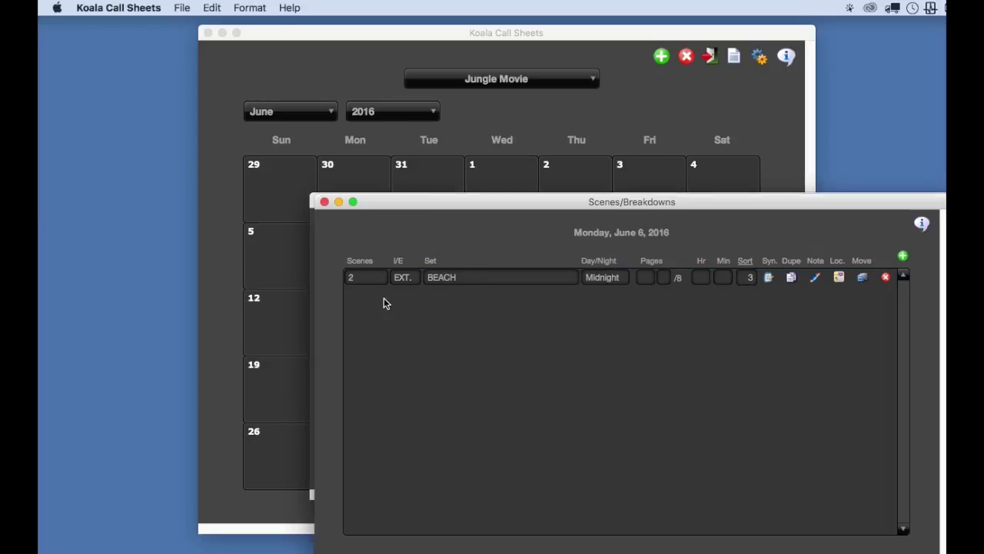
Close the June 6 windows and open the June 7 scene breakdown to check its scenes
click(324, 202)
click(323, 202)
double_click(428, 254)
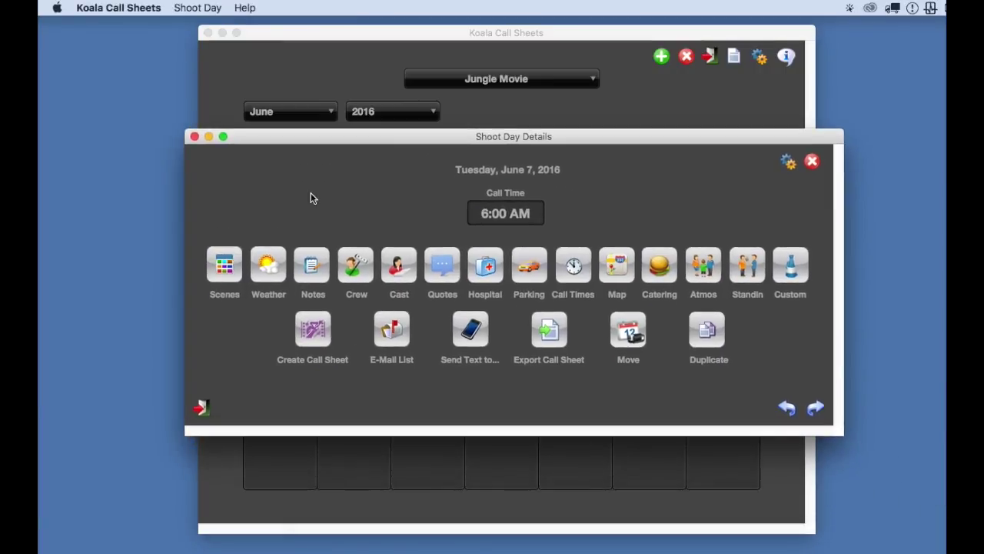
click(225, 264)
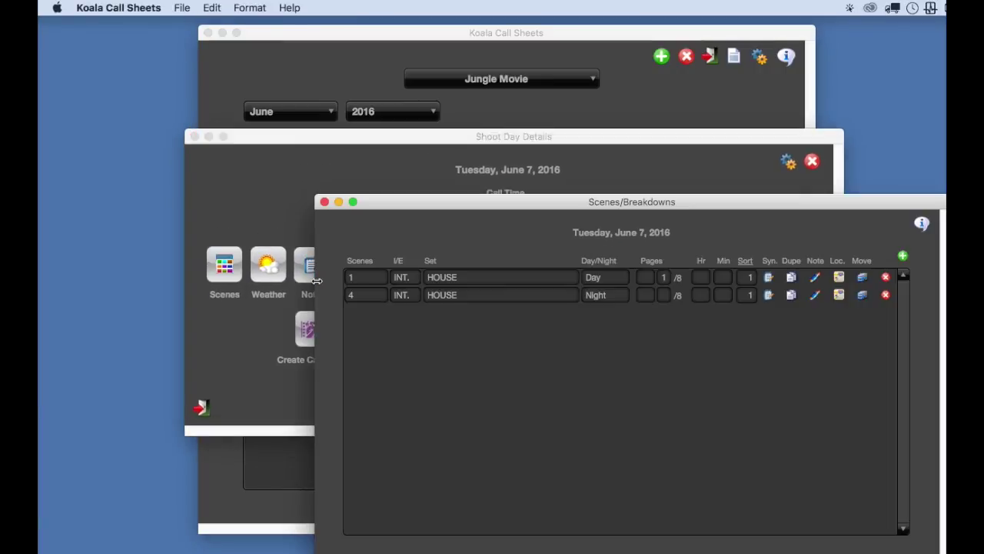